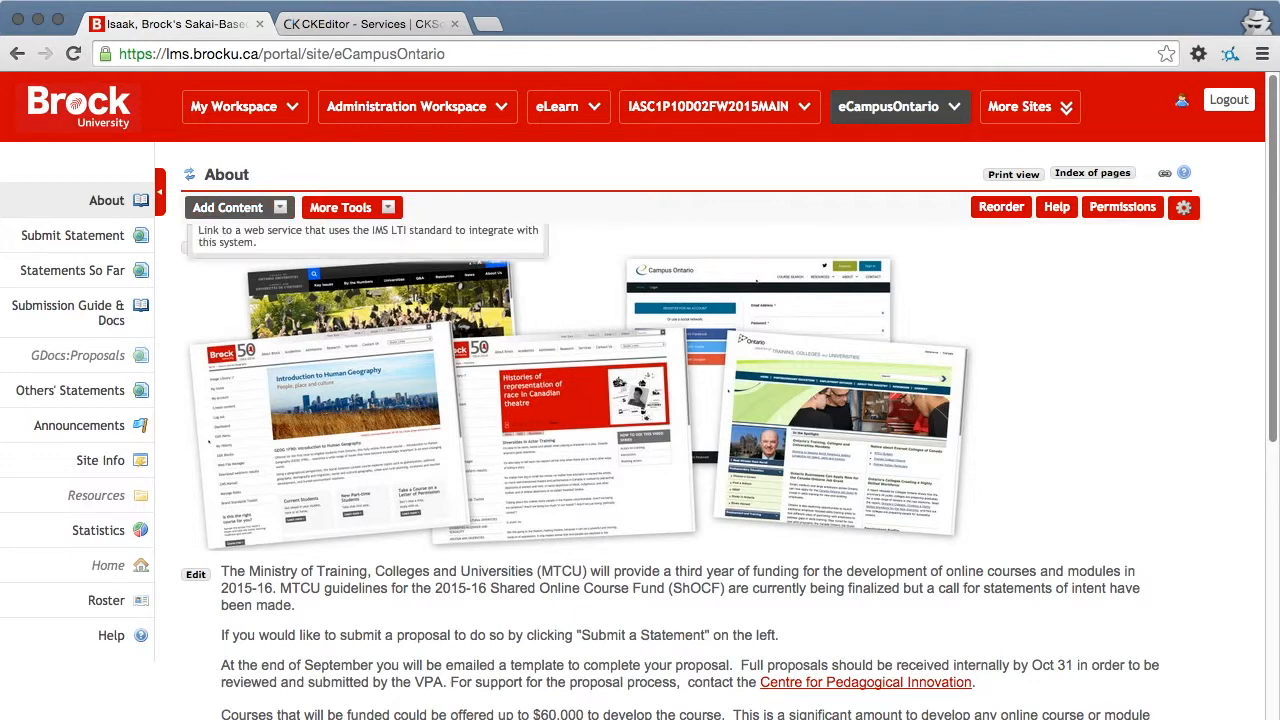
# - Add a new text item to the About page via Add Content > Add Text
pyautogui.click(228, 207)
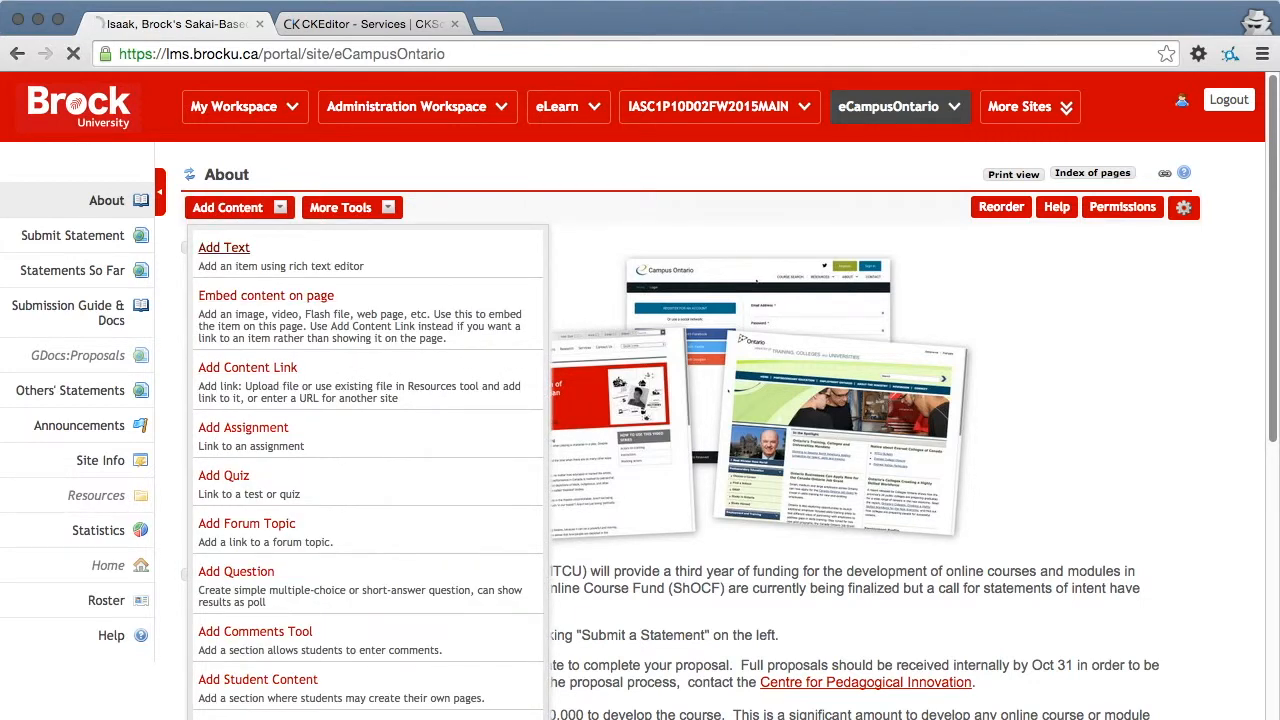
pyautogui.click(224, 247)
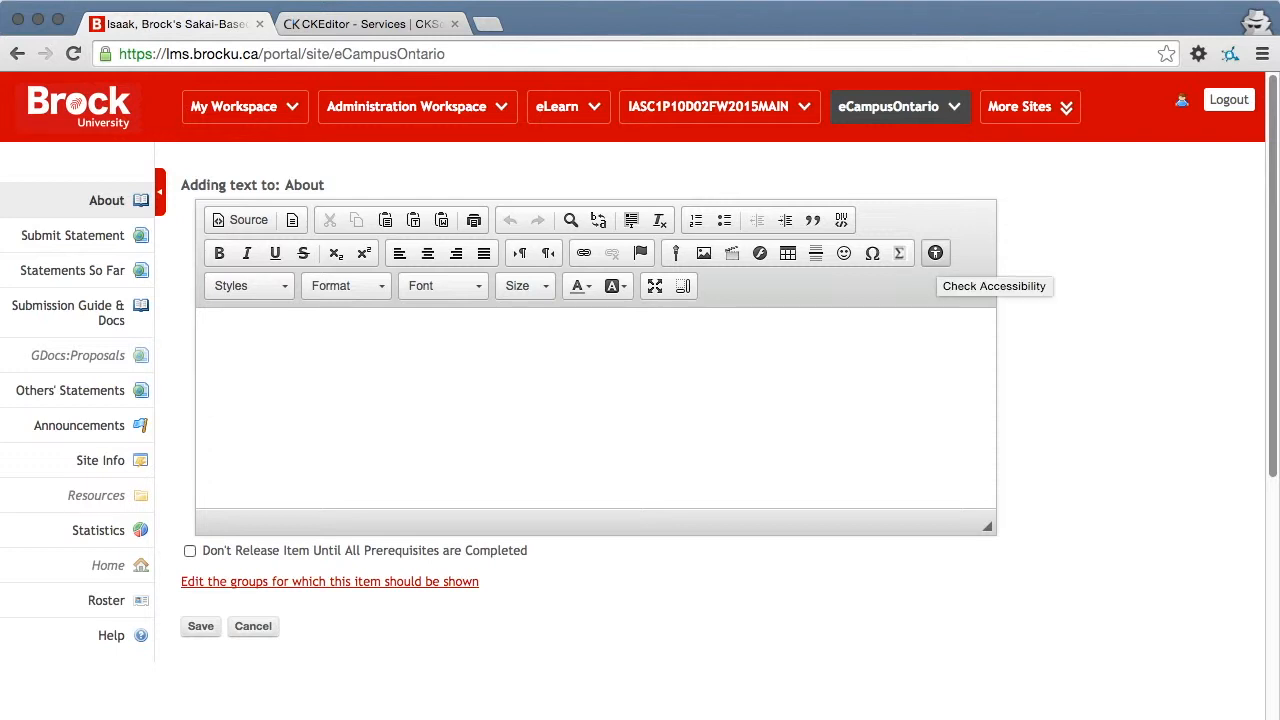
# - View the CKSource Accessibility Checker demo page, then return to the Sakai editor
pyautogui.click(365, 24)
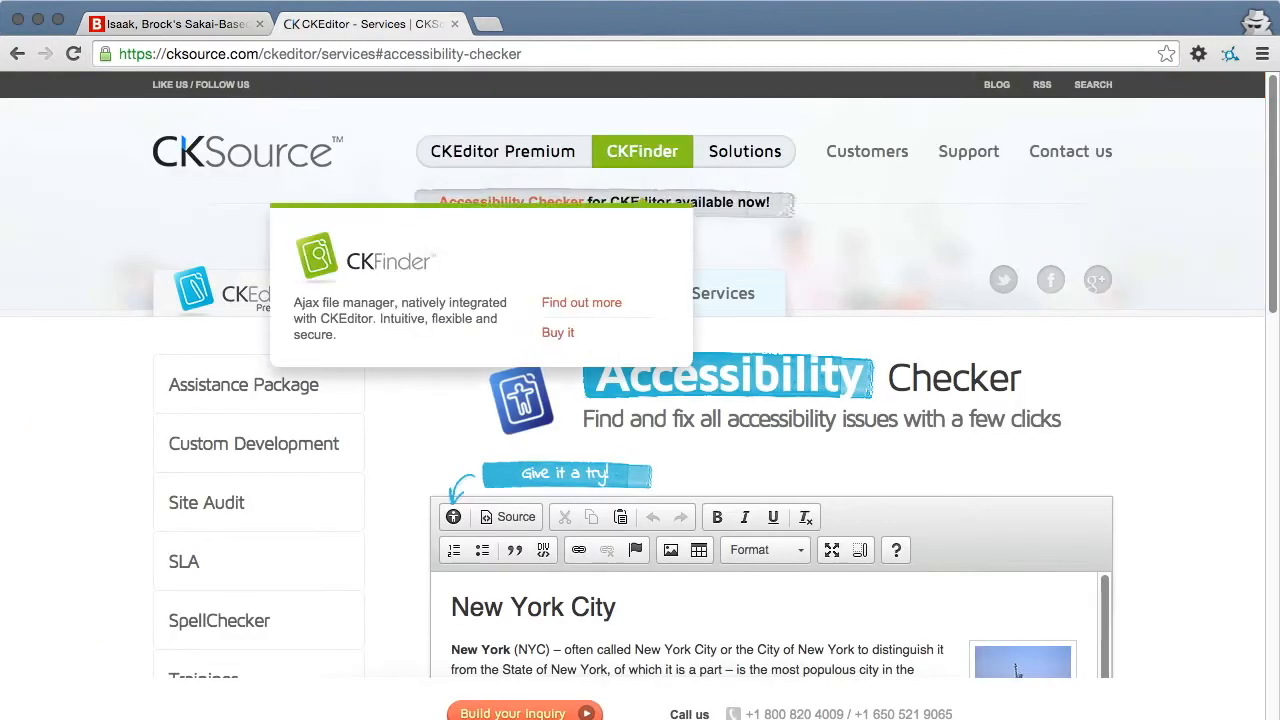
pyautogui.scroll(-3, 640, 400)
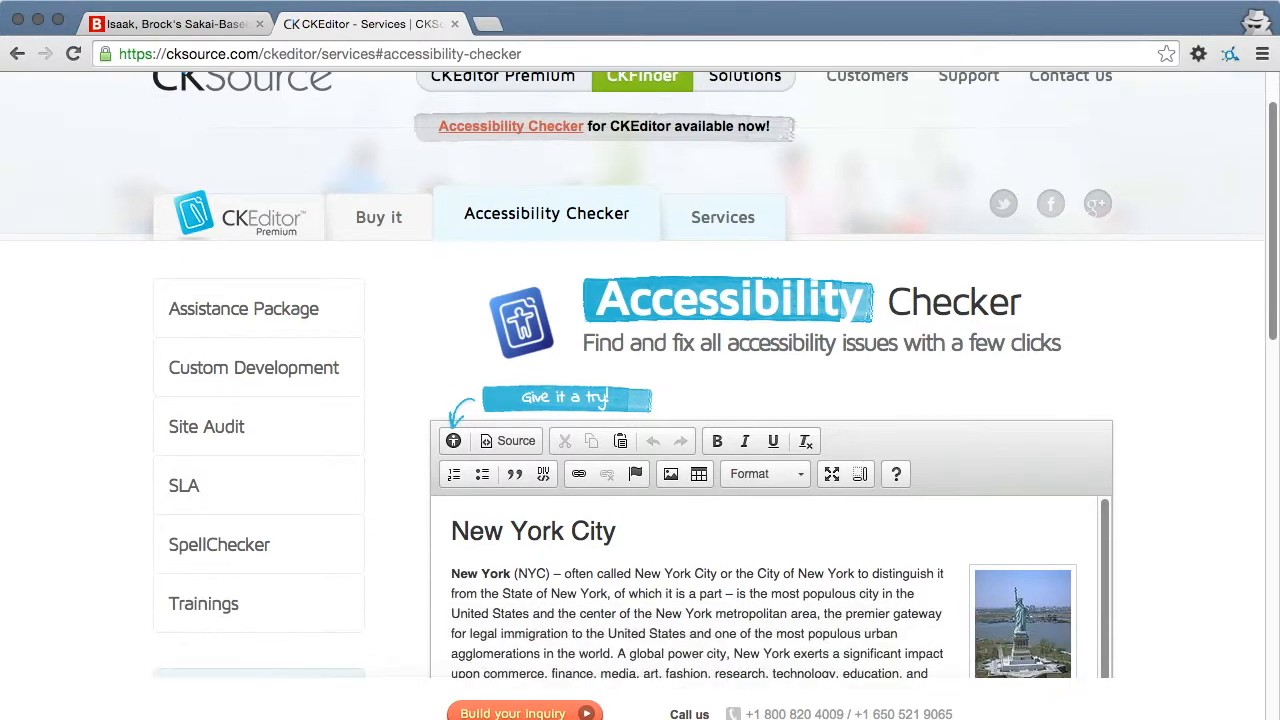
pyautogui.scroll(-8, 640, 400)
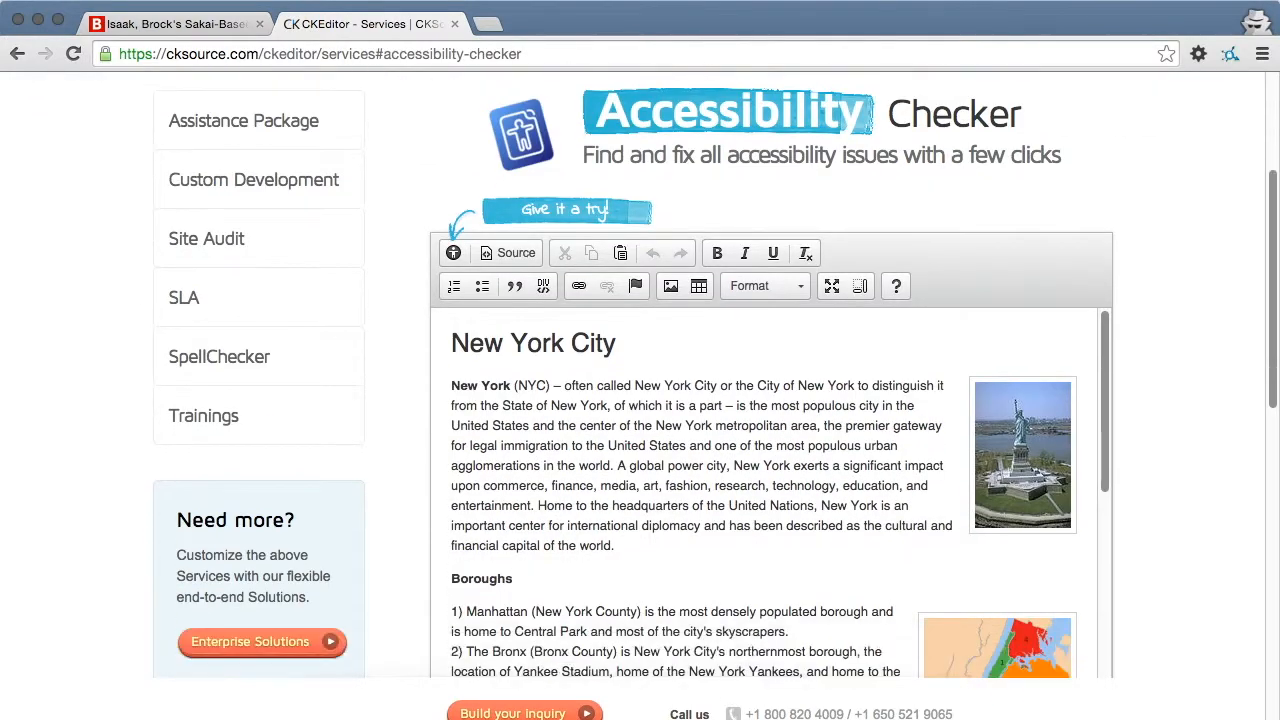
pyautogui.scroll(-3, 640, 400)
pyautogui.scroll(-3, 640, 400)
pyautogui.scroll(-2, 640, 400)
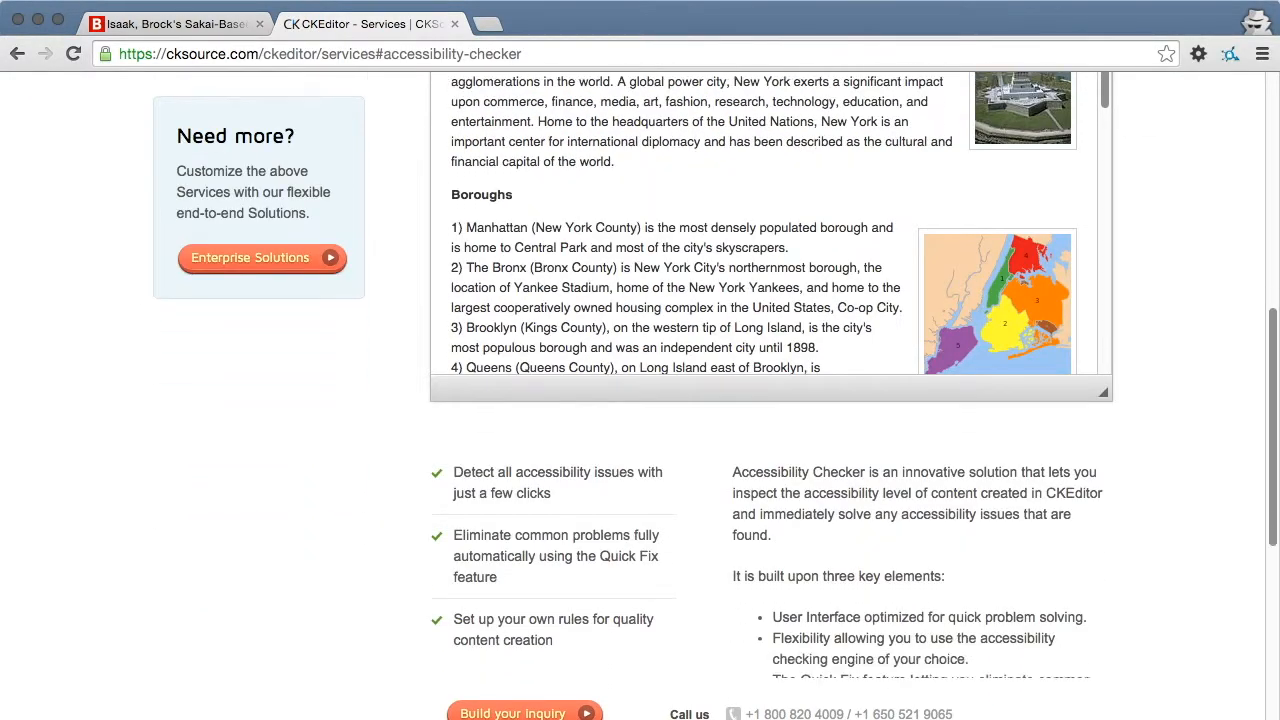
pyautogui.scroll(-2, 640, 400)
pyautogui.scroll(5, 640, 400)
pyautogui.scroll(5, 640, 400)
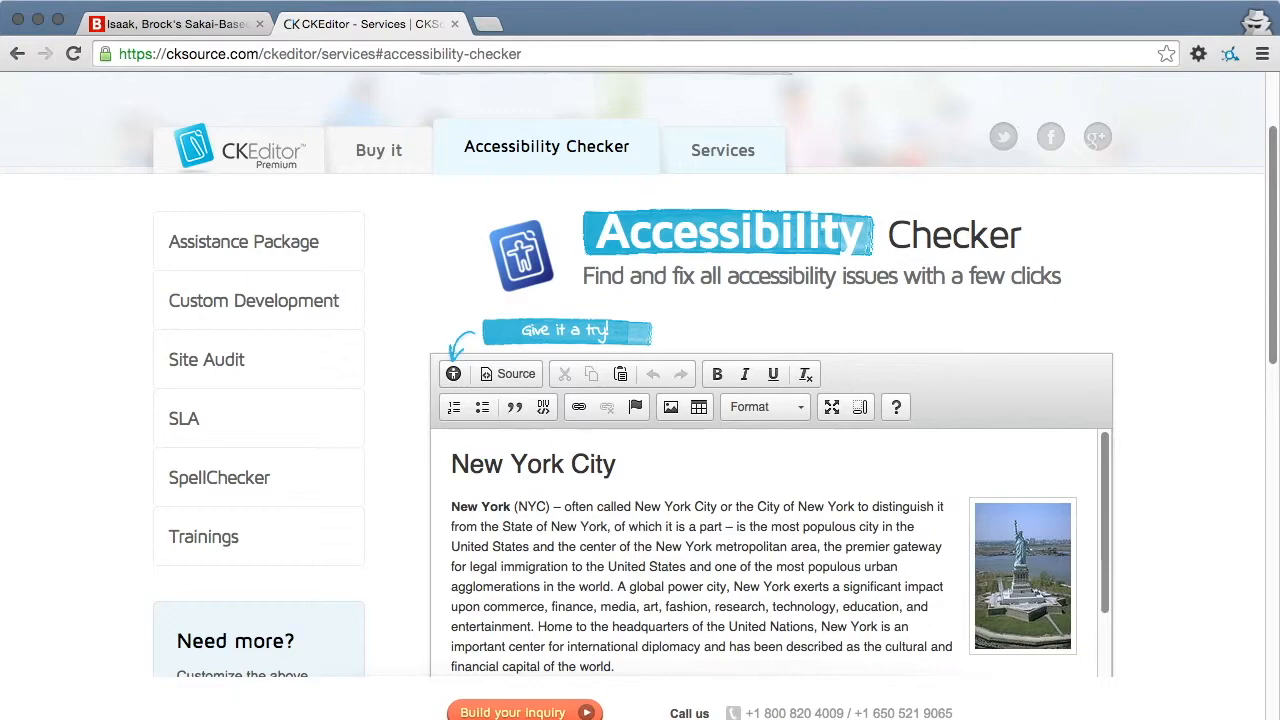
pyautogui.scroll(-10, 640, 400)
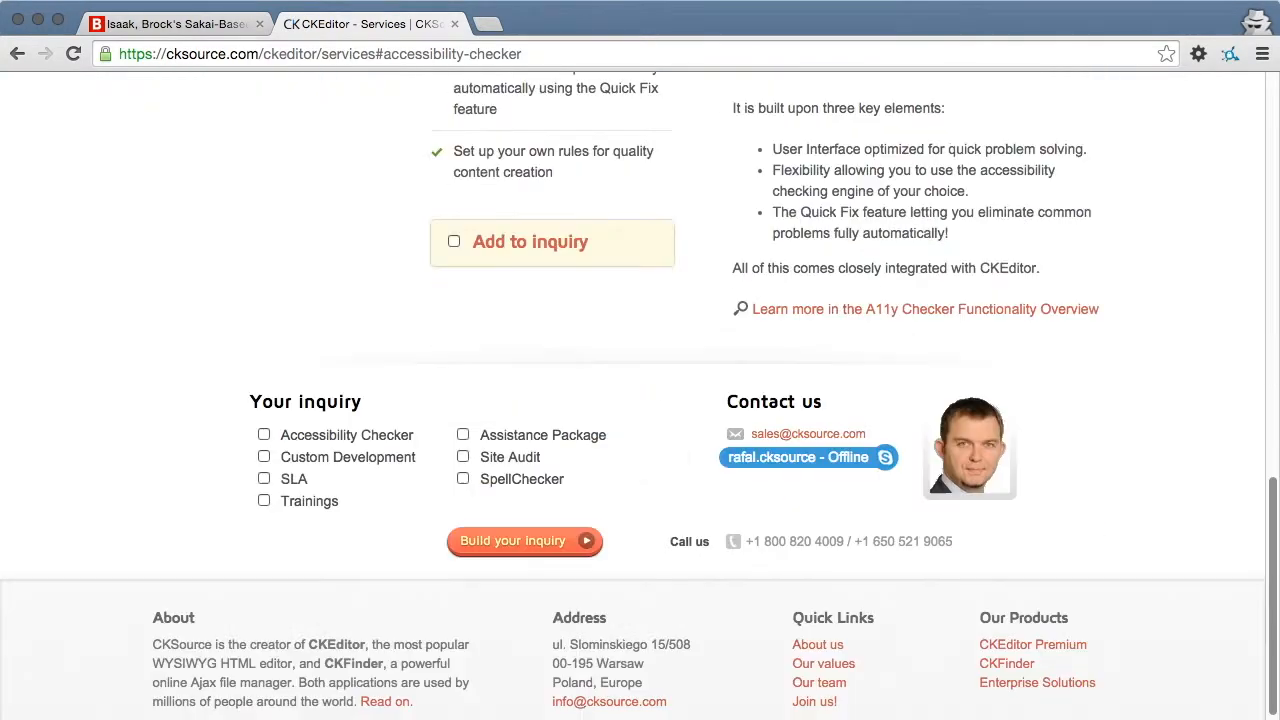
pyautogui.scroll(10, 640, 400)
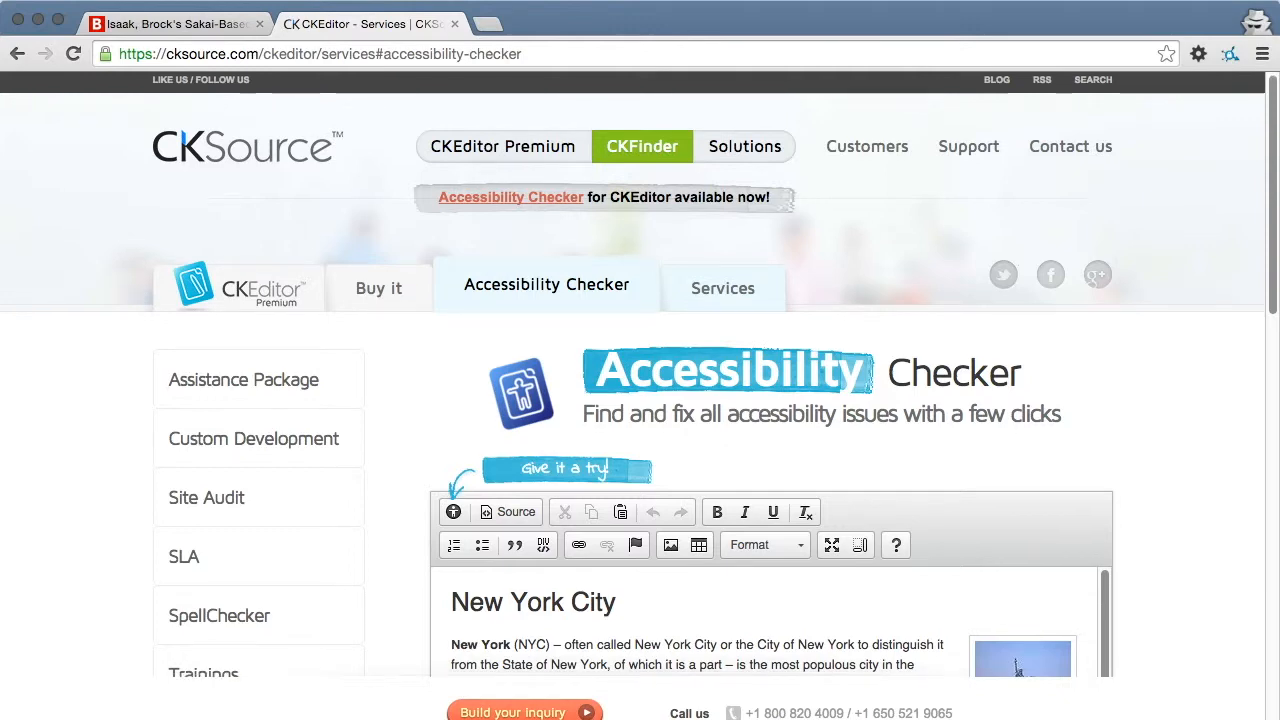
pyautogui.scroll(-3, 640, 400)
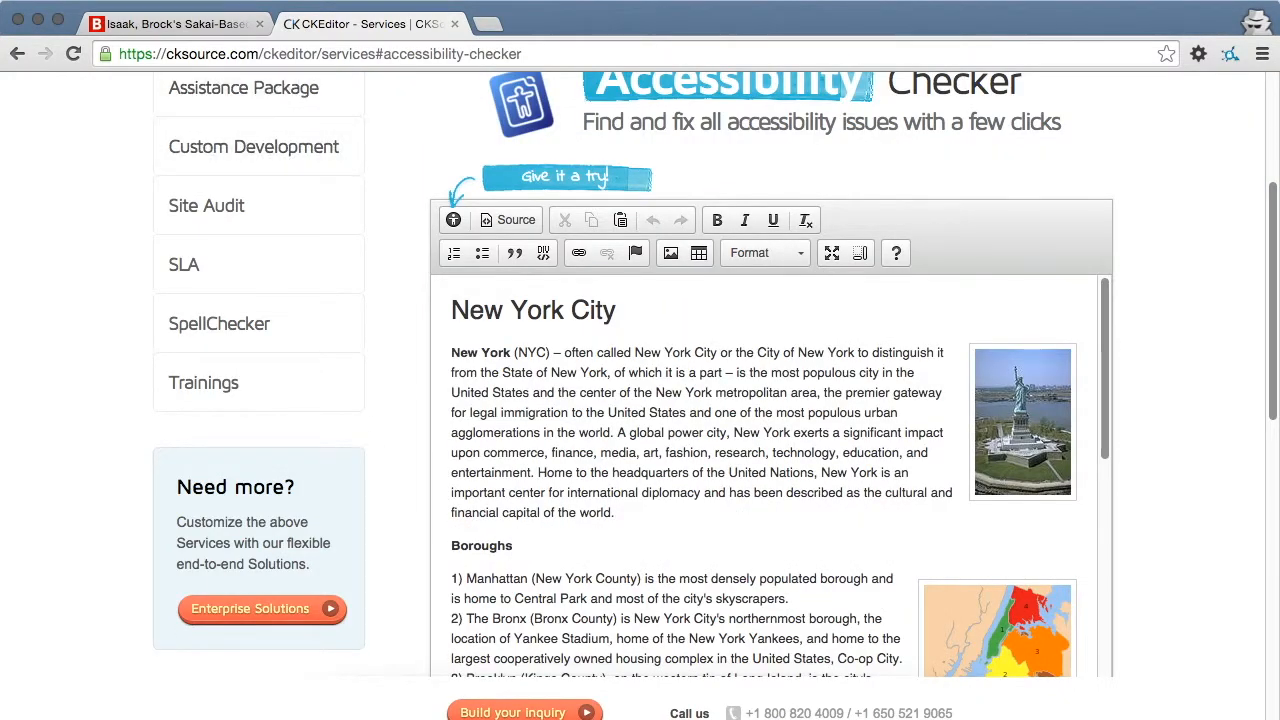
pyautogui.click(170, 24)
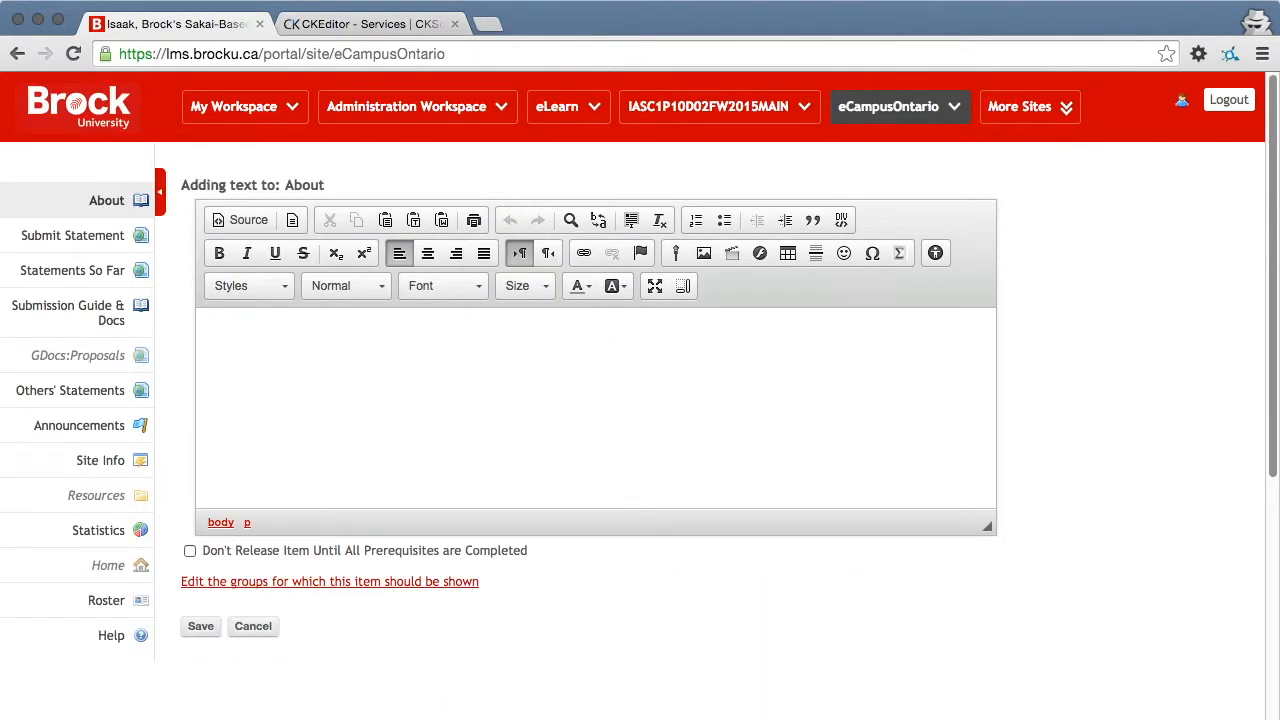
pyautogui.write('lore')
# - Paste the lorem ipsum paragraphs and confirm the accessibility check finds no issues
pyautogui.press('BackSpace')
pyautogui.press('BackSpace')
pyautogui.press('BackSpace')
pyautogui.hotkey('ctrl', 'v')
pyautogui.scroll(10, 596, 410)
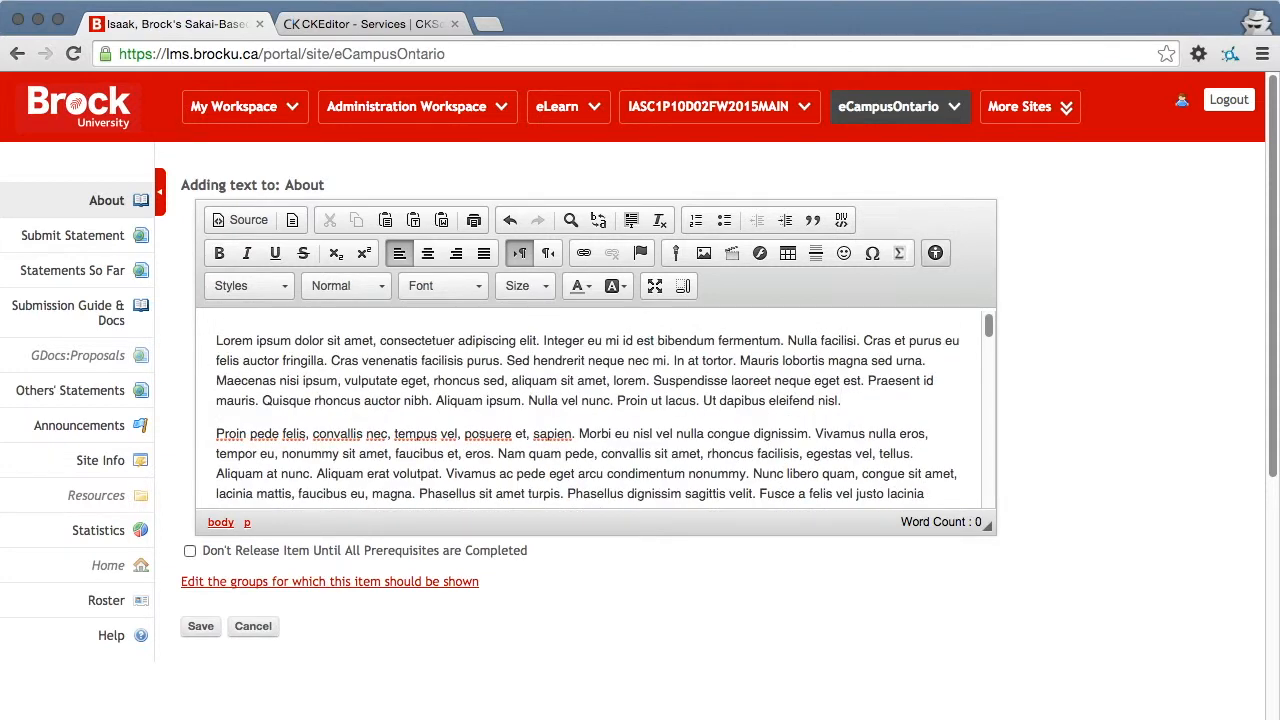
pyautogui.click(935, 252)
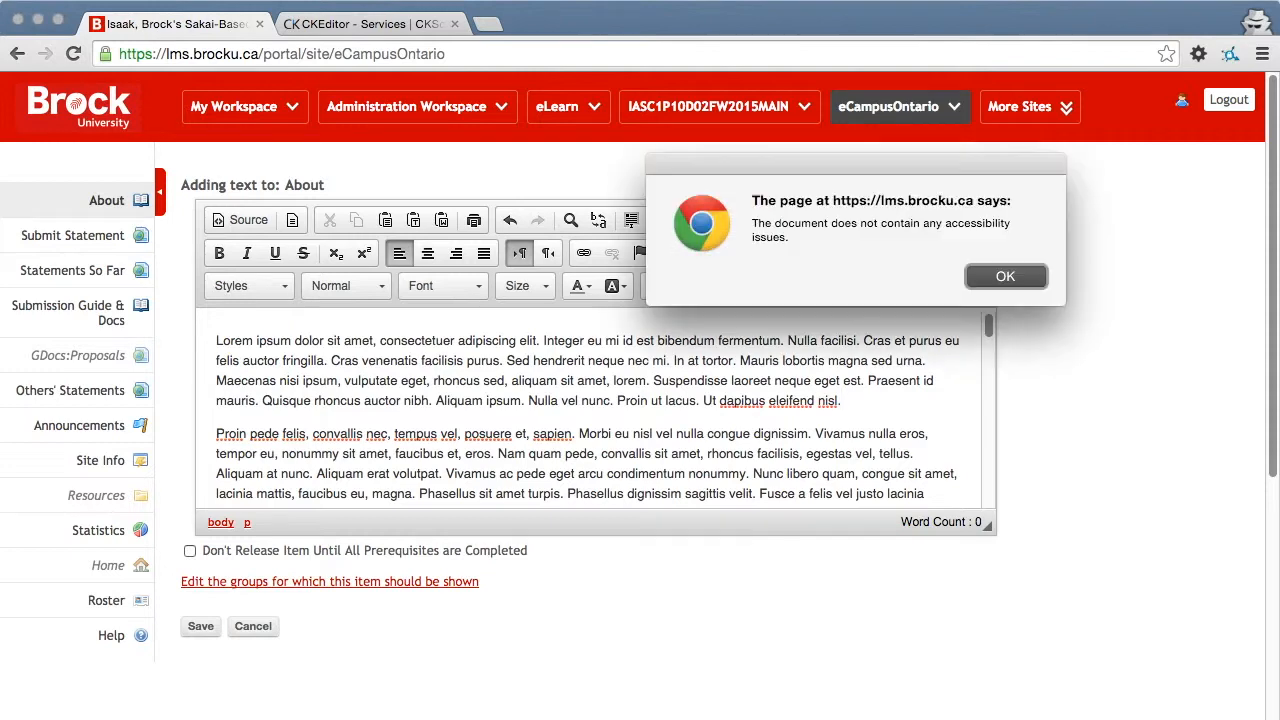
pyautogui.press('Return')
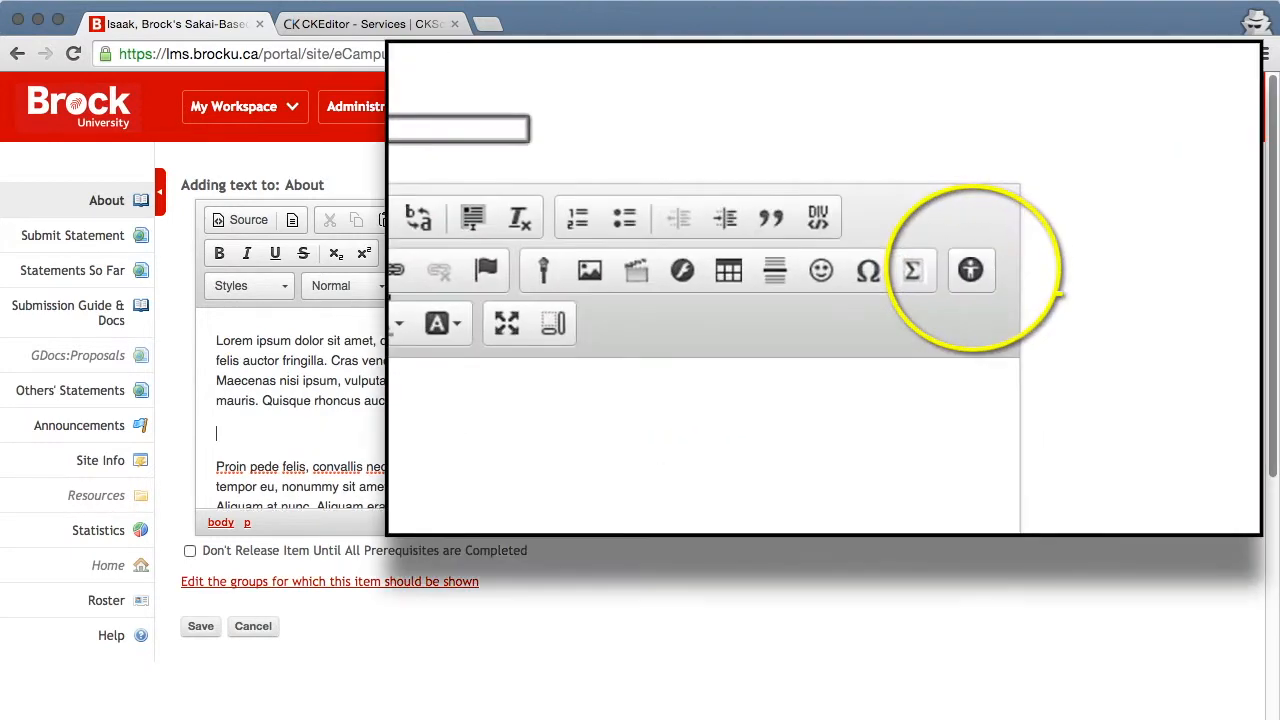
pyautogui.write('* asdfasdf')
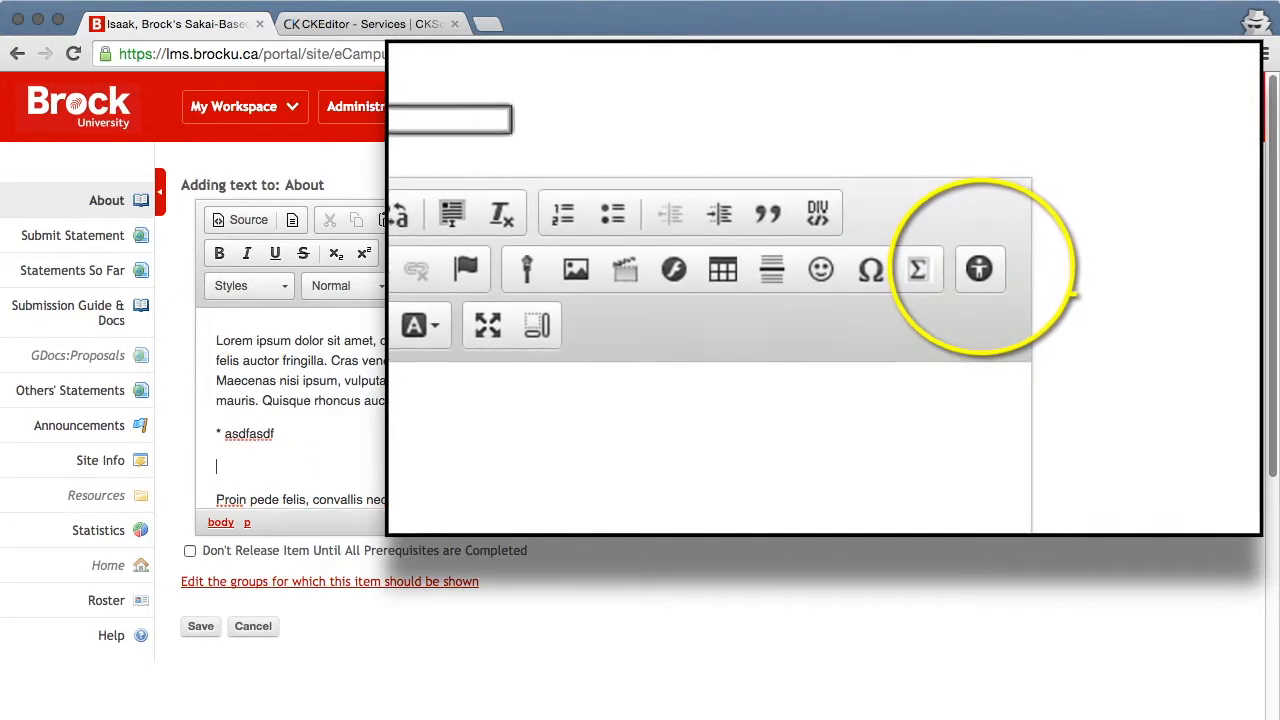
# - Enter four '* ' lines below the first paragraph and run the accessibility check on them
pyautogui.press('Return')
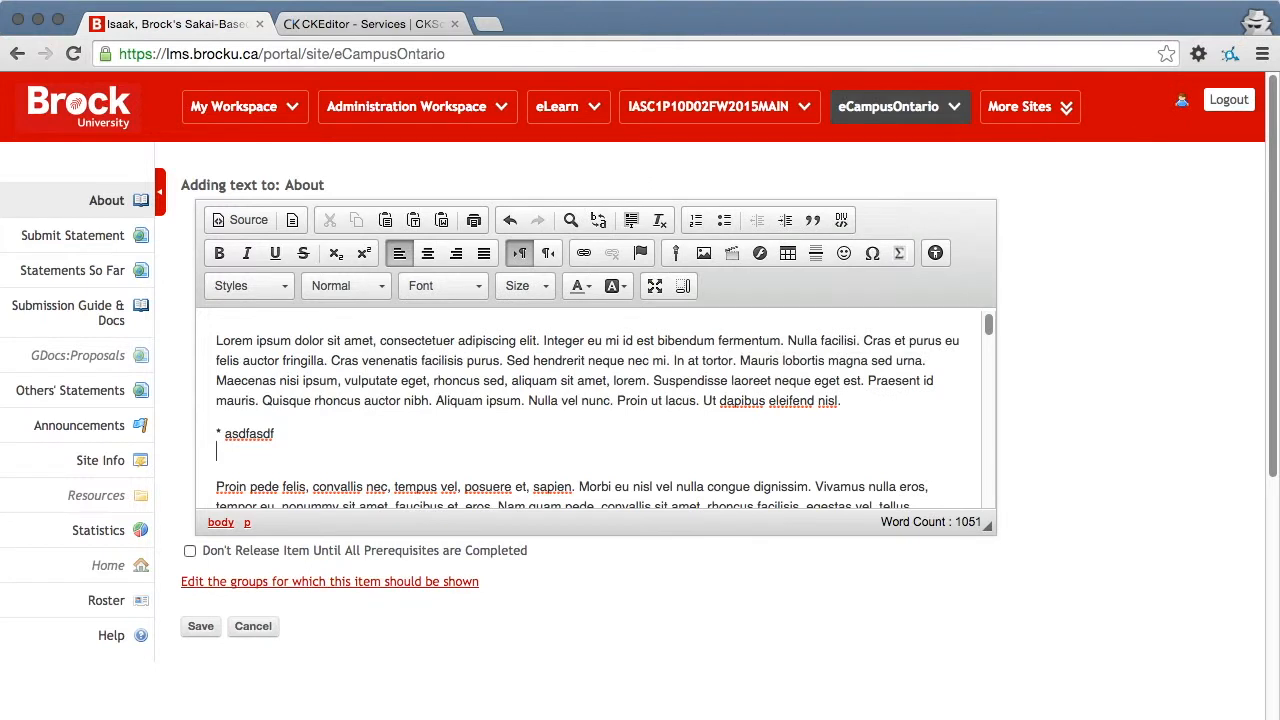
pyautogui.write('* adsfgasdf')
pyautogui.press('Return')
pyautogui.write('* ')
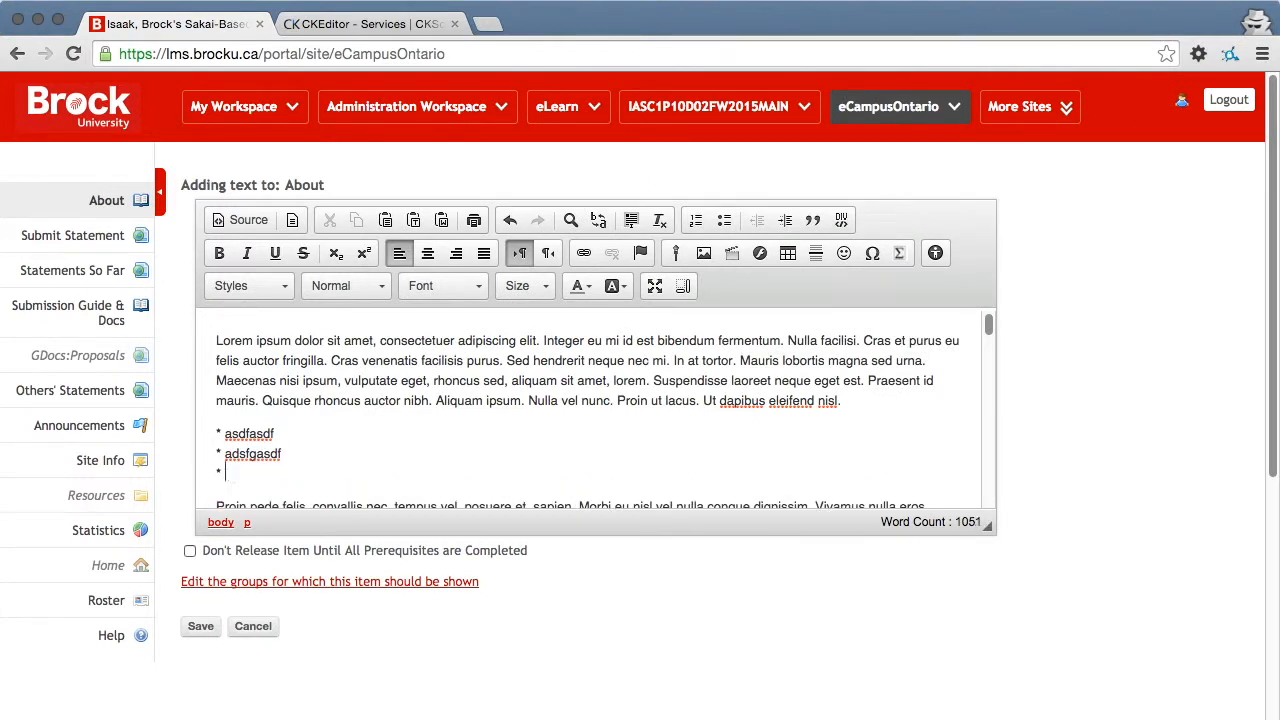
pyautogui.write('ASFASDfadsf')
pyautogui.press('Return')
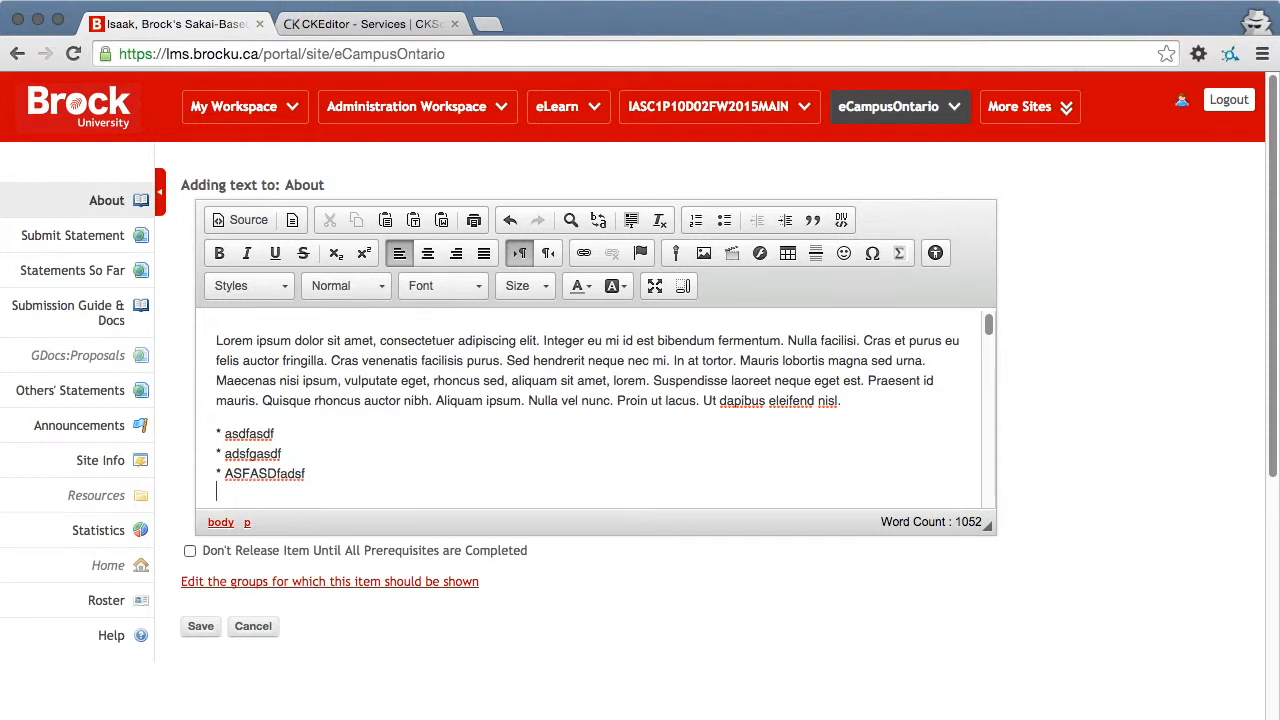
pyautogui.write('* asd')
pyautogui.write('fasfadsfd')
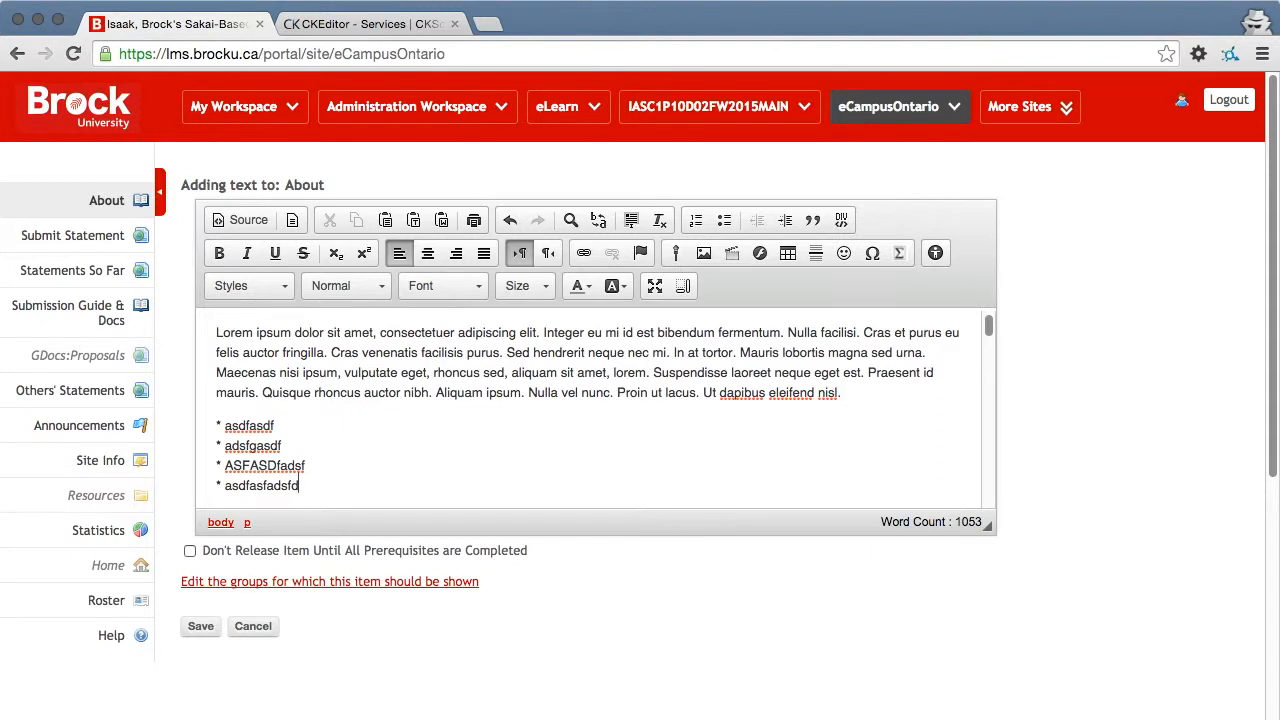
pyautogui.scroll(-1, 588, 408)
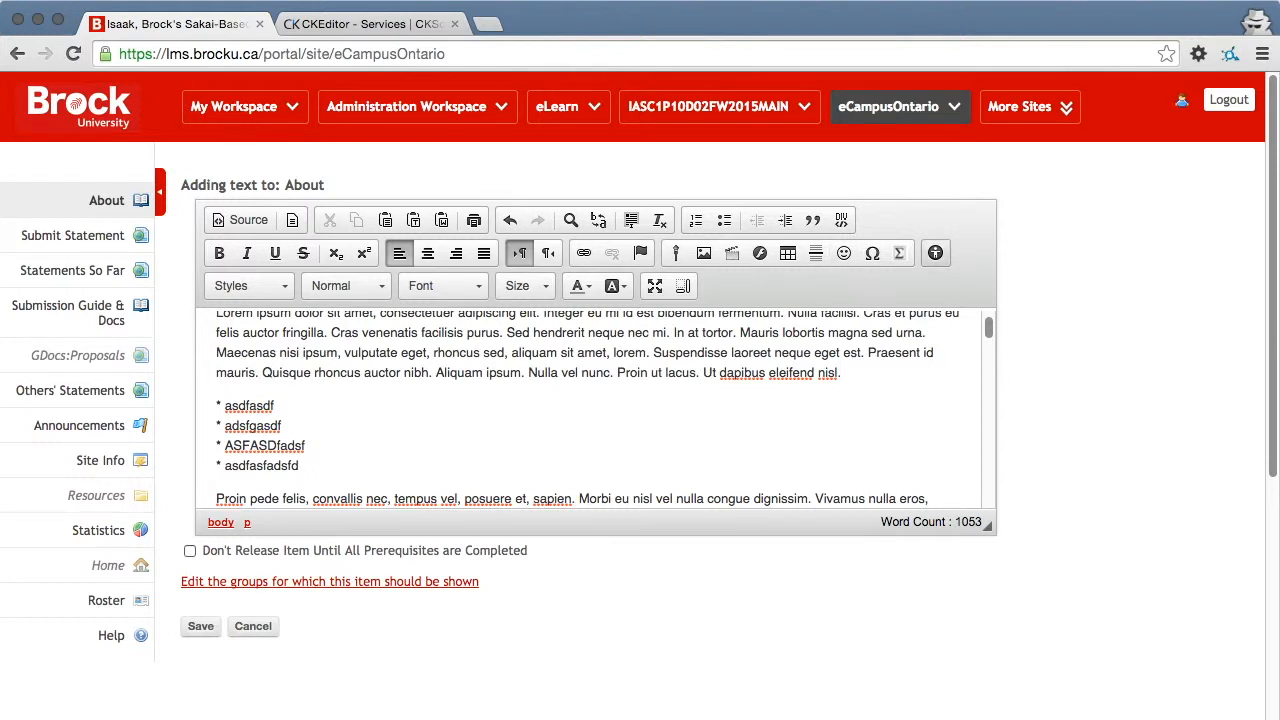
pyautogui.click(935, 252)
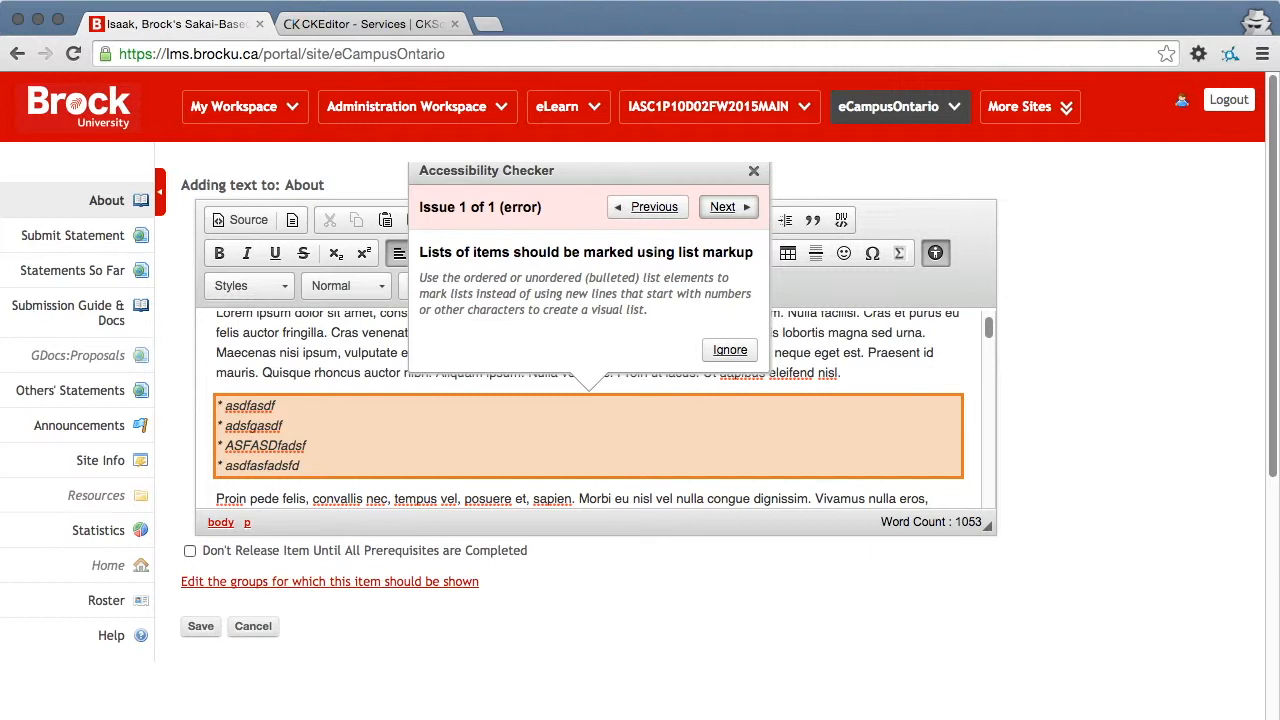
# - Add lines '1. asdf', '2. asdf as', '3. asdfasdf' after the asterisk lines and recheck accessibility
pyautogui.click(754, 170)
pyautogui.click(300, 465)
pyautogui.press('Return')
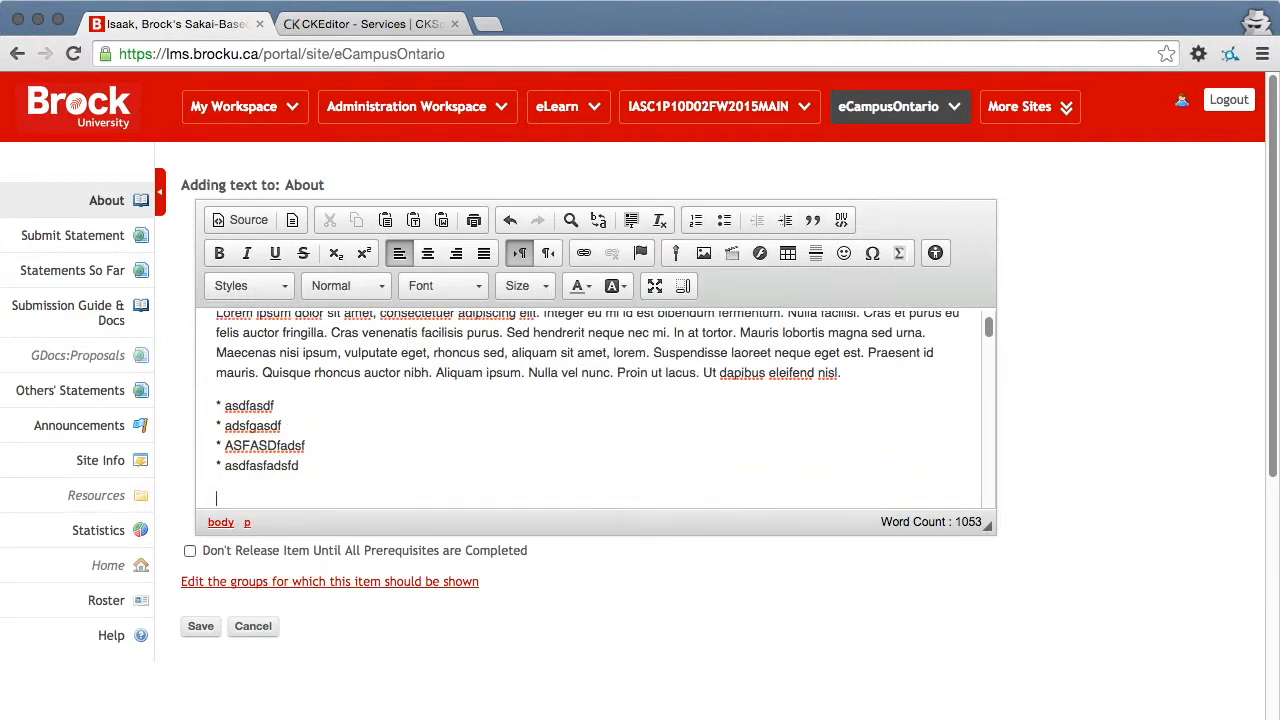
pyautogui.press('Return')
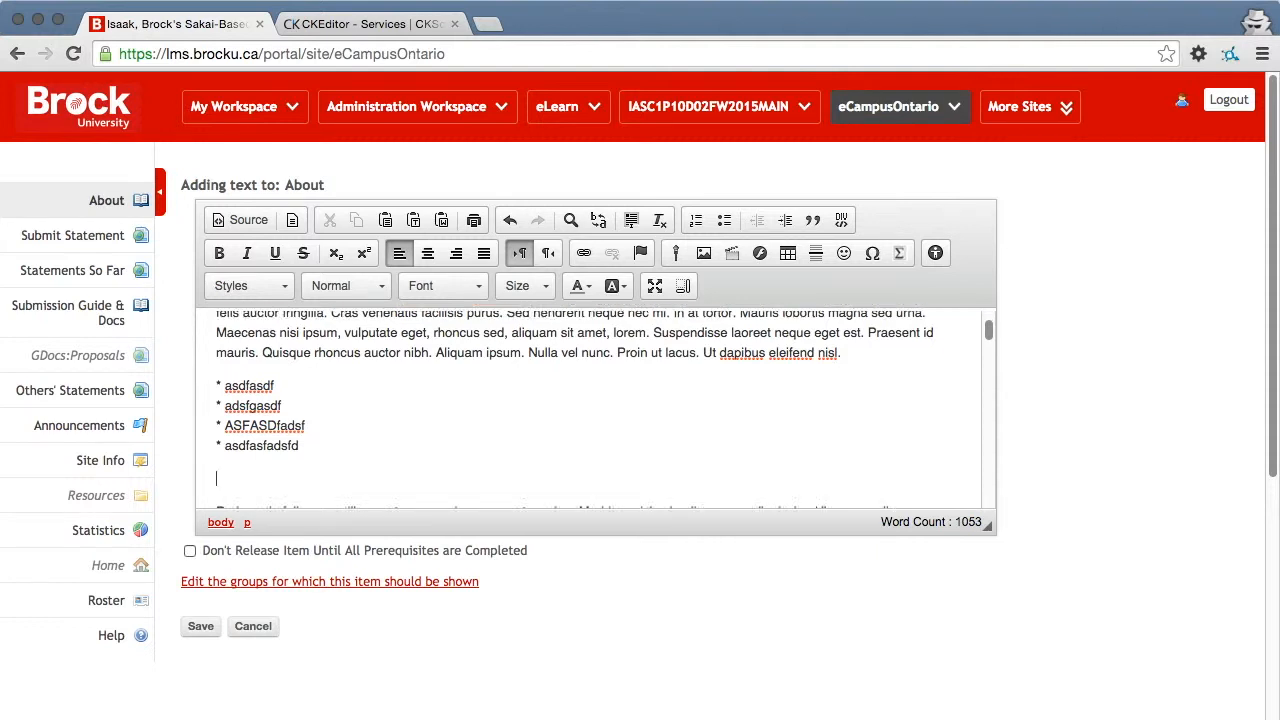
pyautogui.write('1')
pyautogui.write('/')
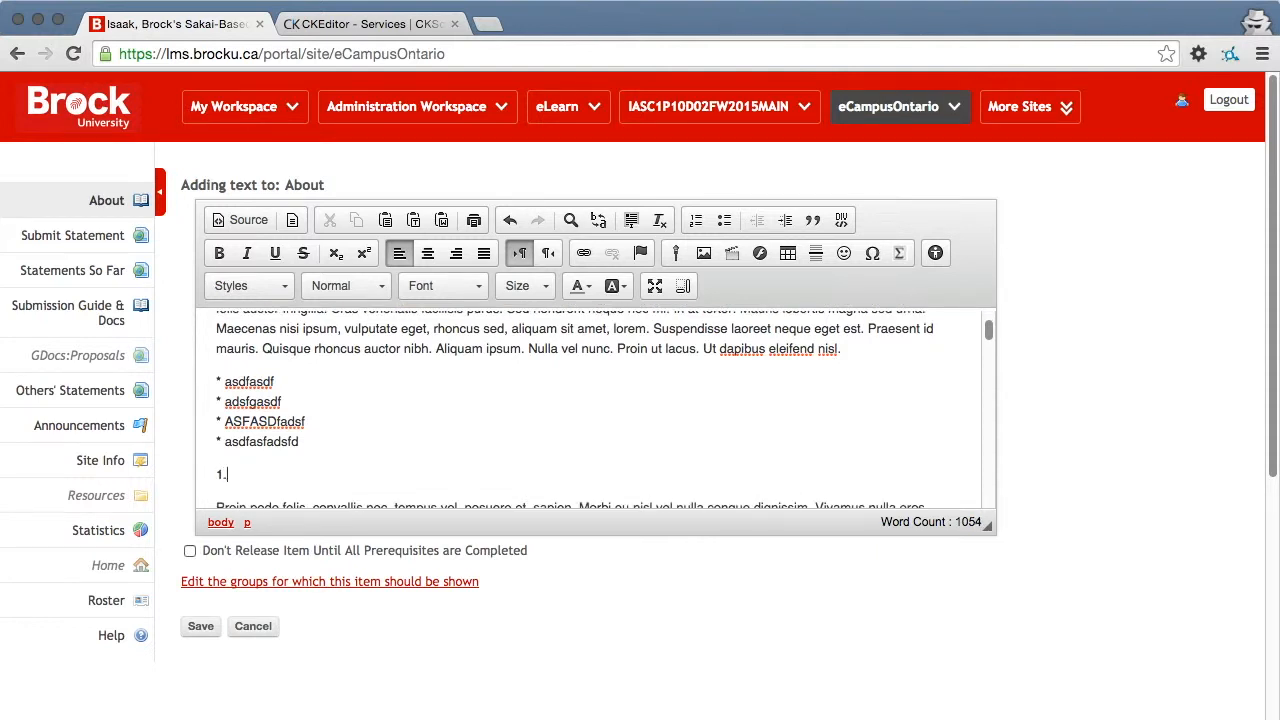
pyautogui.write(' asdf')
pyautogui.press('Return')
pyautogui.write('2. asdf as')
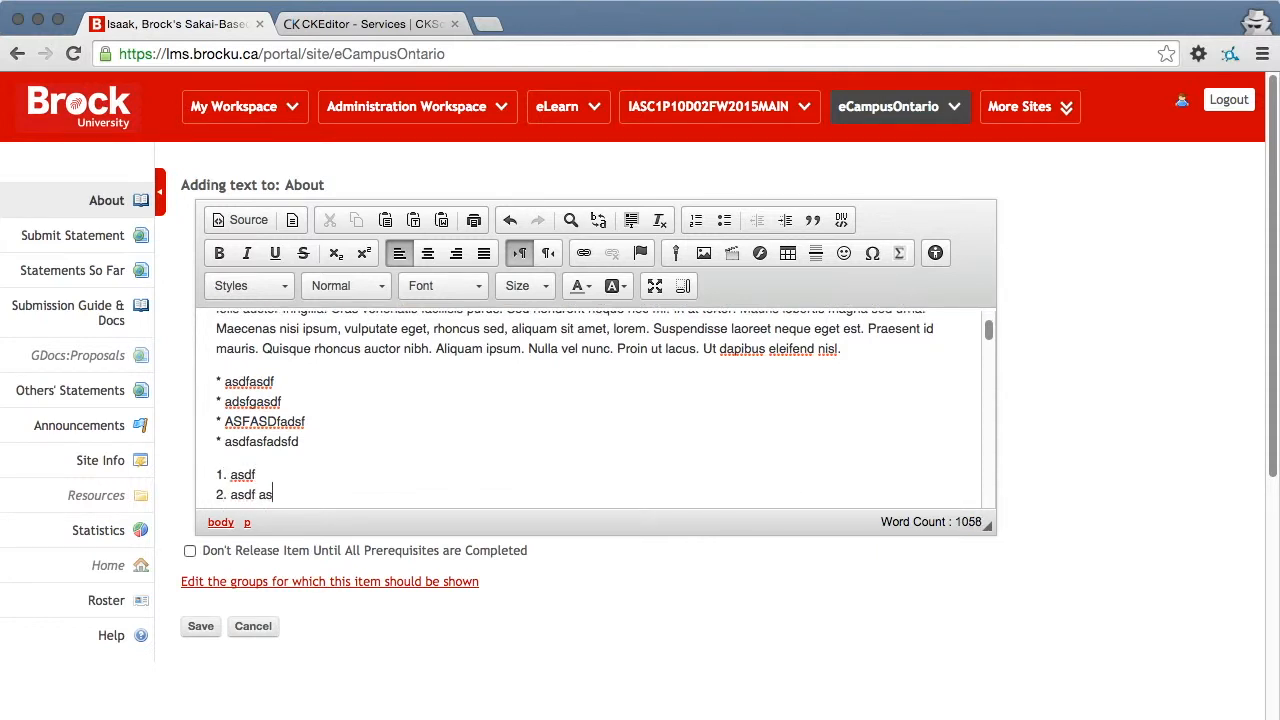
pyautogui.press('Return')
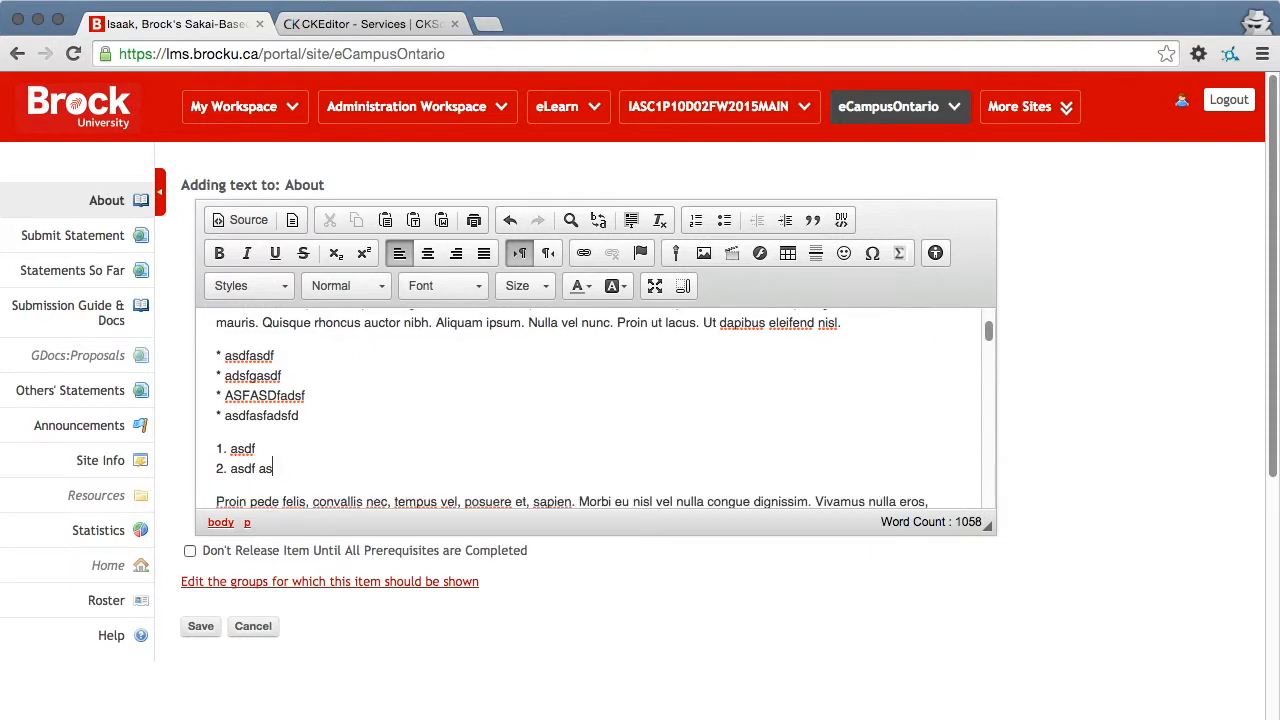
pyautogui.write('3. asdfasdf')
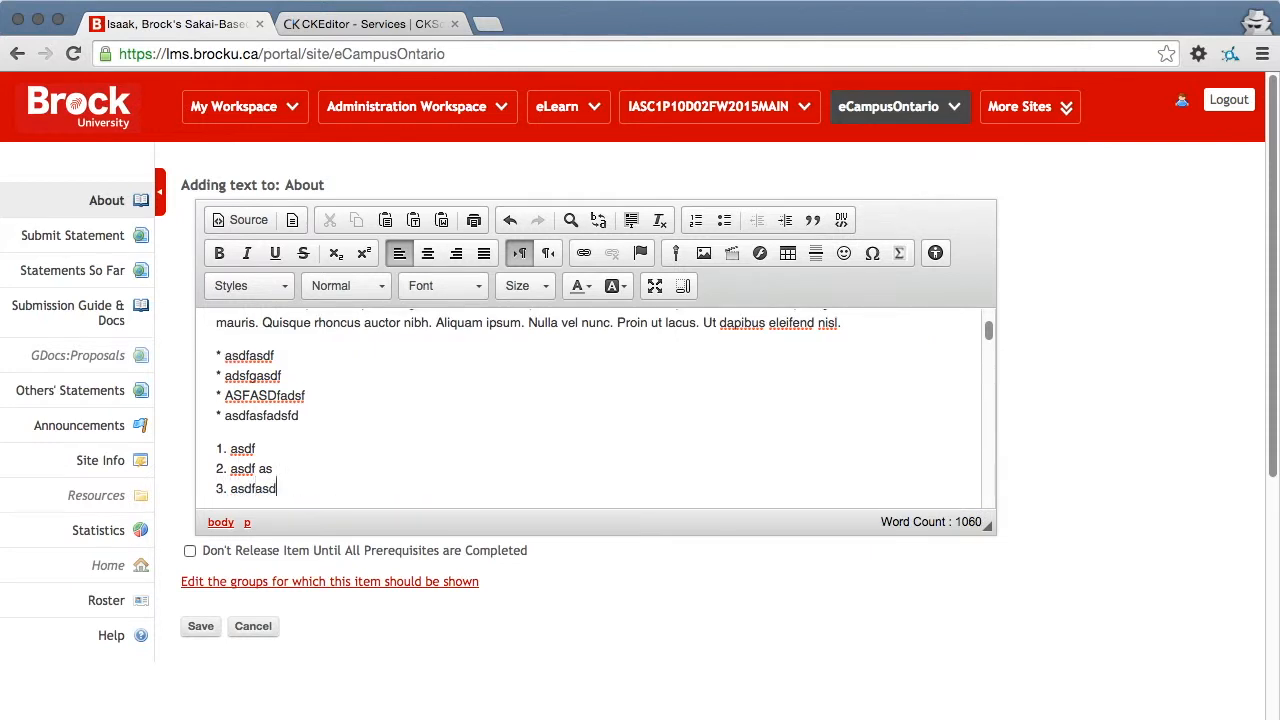
pyautogui.click(935, 253)
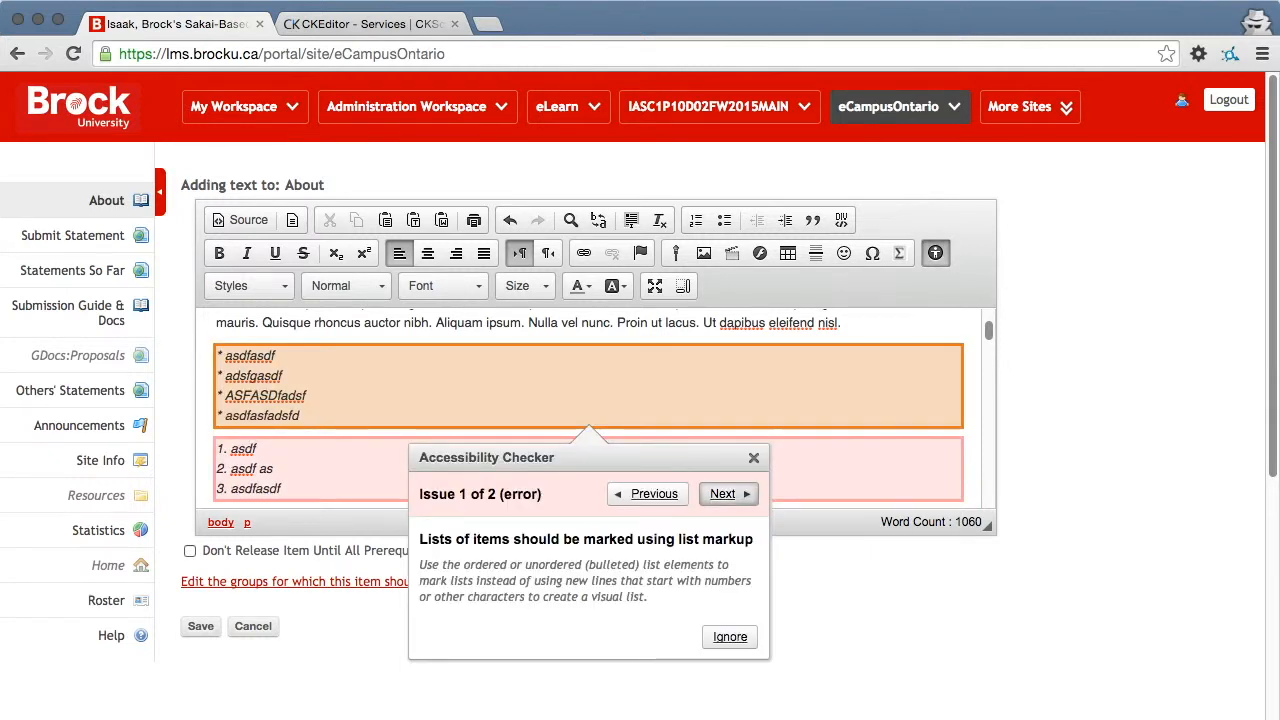
# - Convert the four asterisk lines into a real bulleted list with the '* ' prefixes removed
pyautogui.click(728, 493)
pyautogui.click(728, 248)
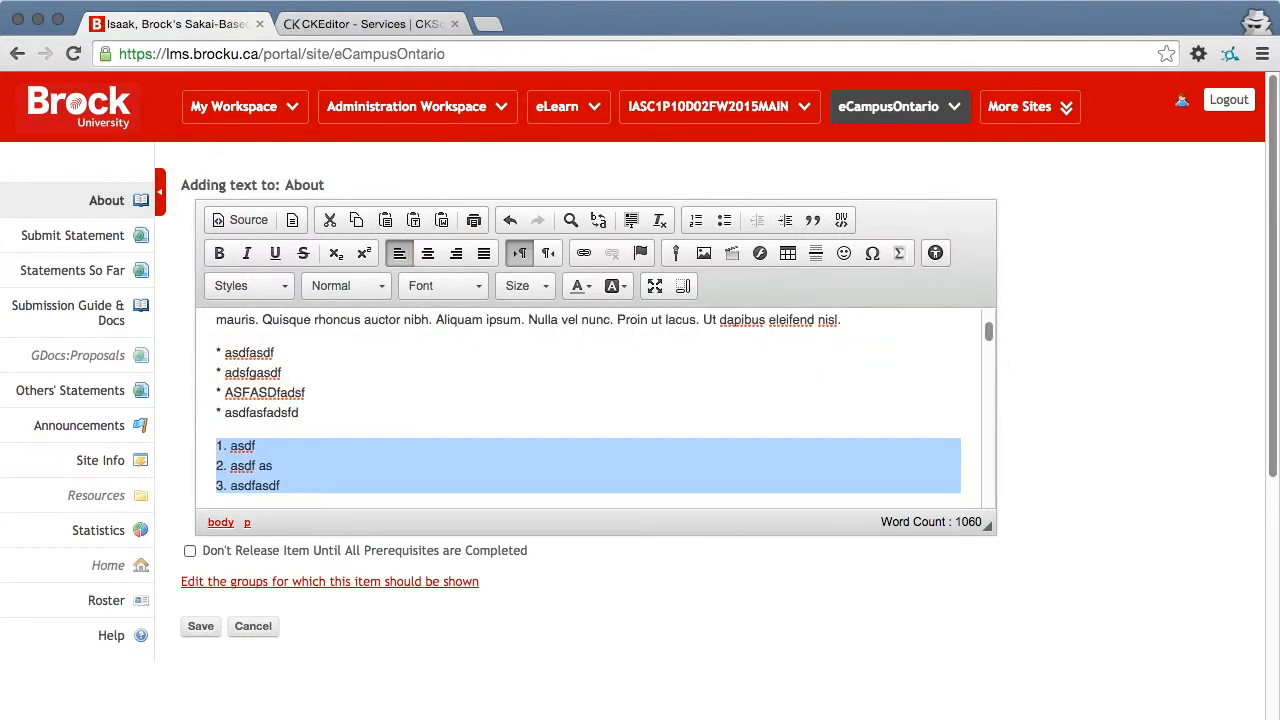
pyautogui.moveTo(300, 412); pyautogui.dragTo(216, 352)
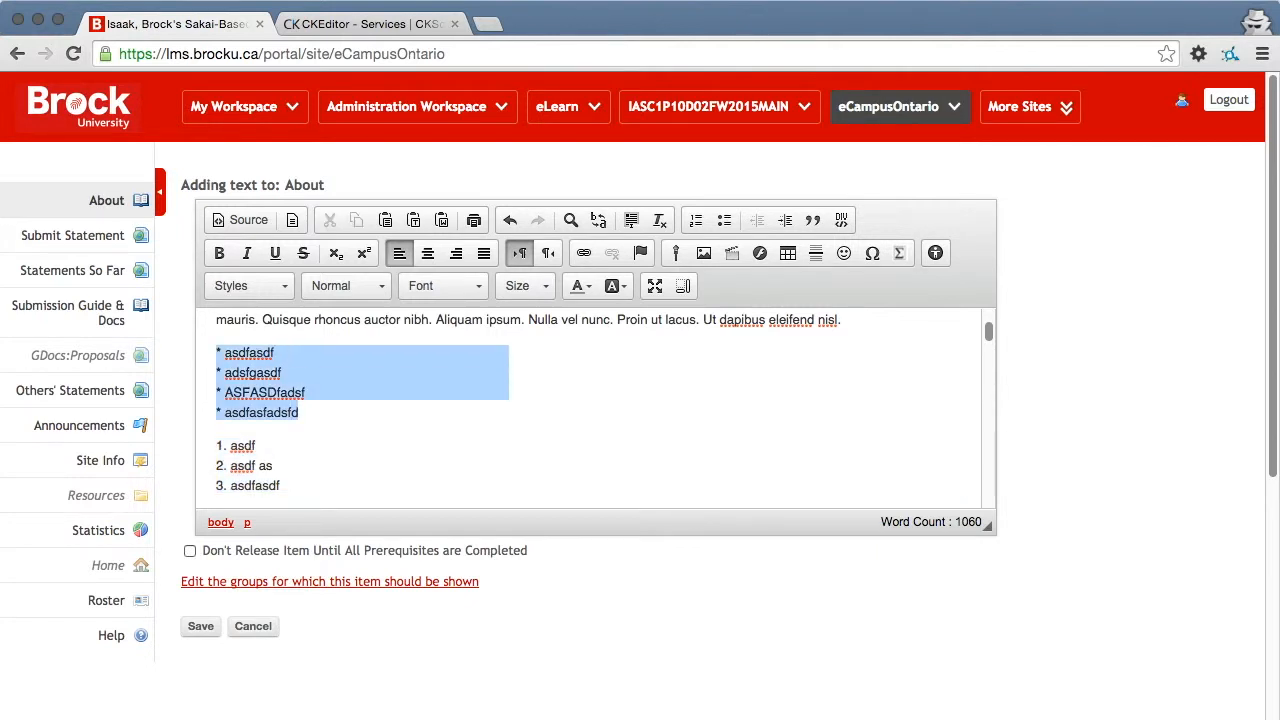
pyautogui.click(724, 220)
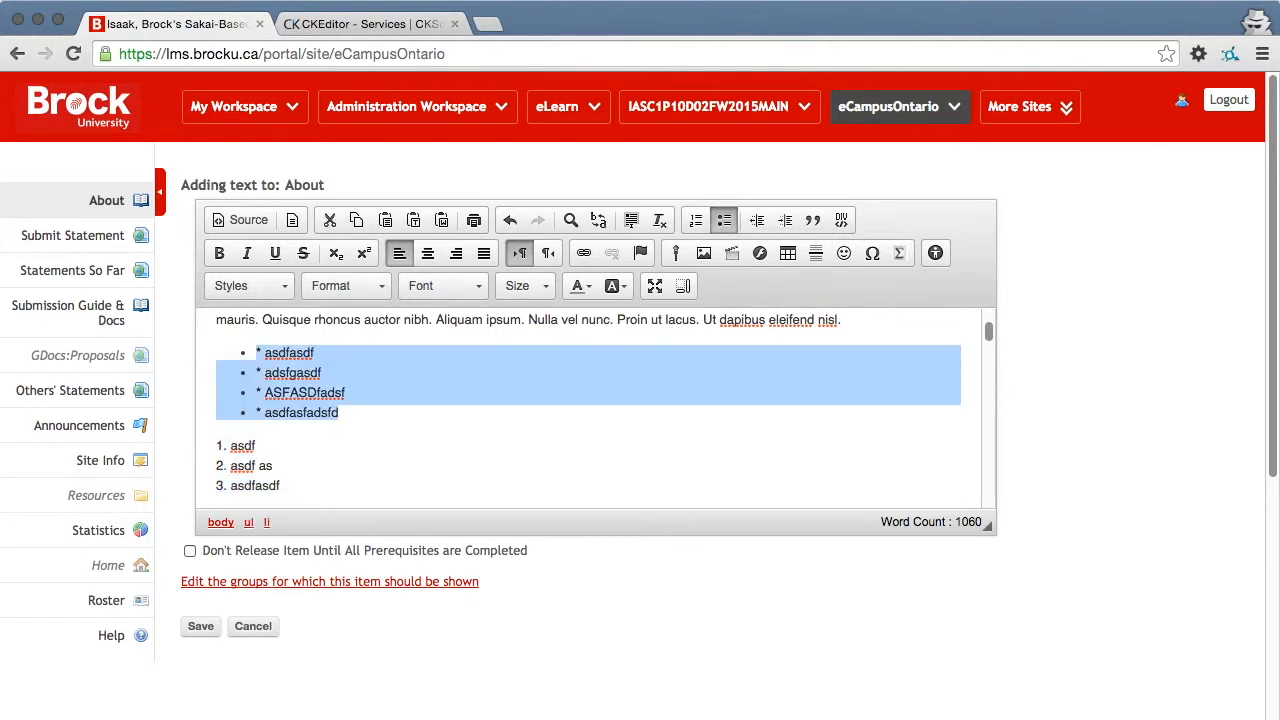
pyautogui.press('Delete')
pyautogui.press('Delete')
pyautogui.press('Down')
pyautogui.press('Delete')
pyautogui.press('Delete')
pyautogui.press('Down')
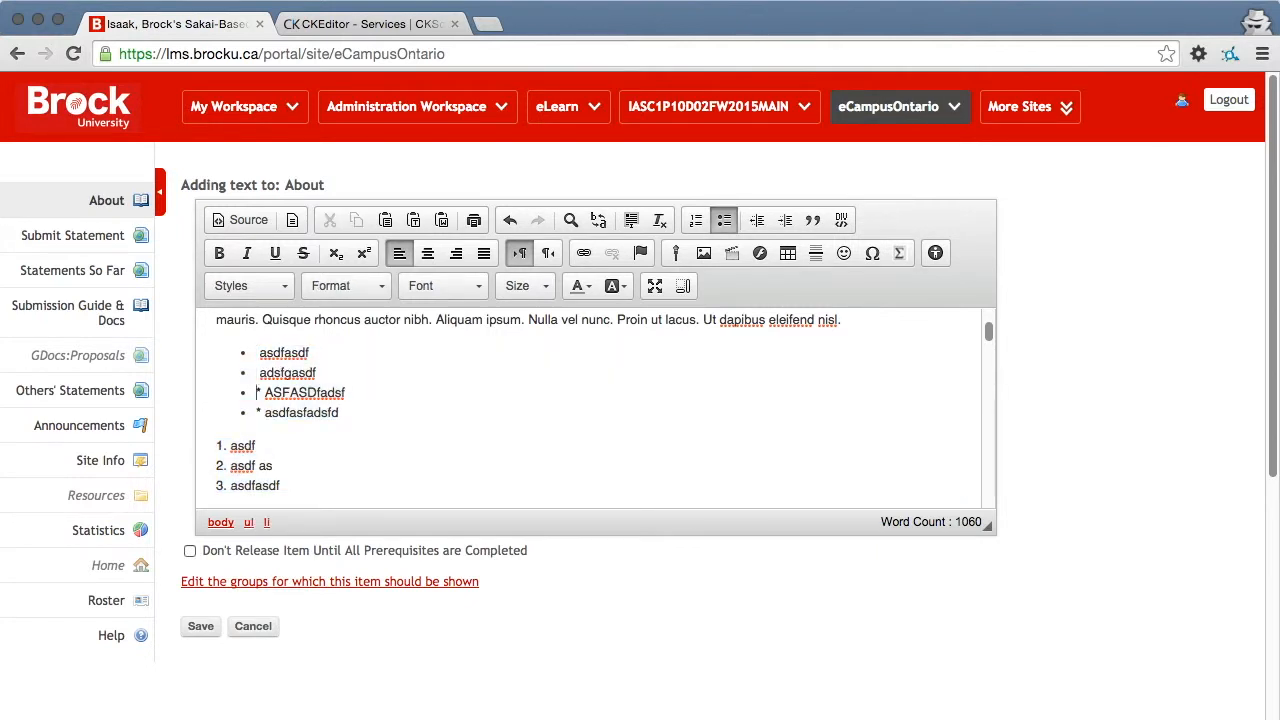
pyautogui.press('Delete')
pyautogui.press('Delete')
pyautogui.press('Down')
pyautogui.press('Delete')
pyautogui.press('Delete')
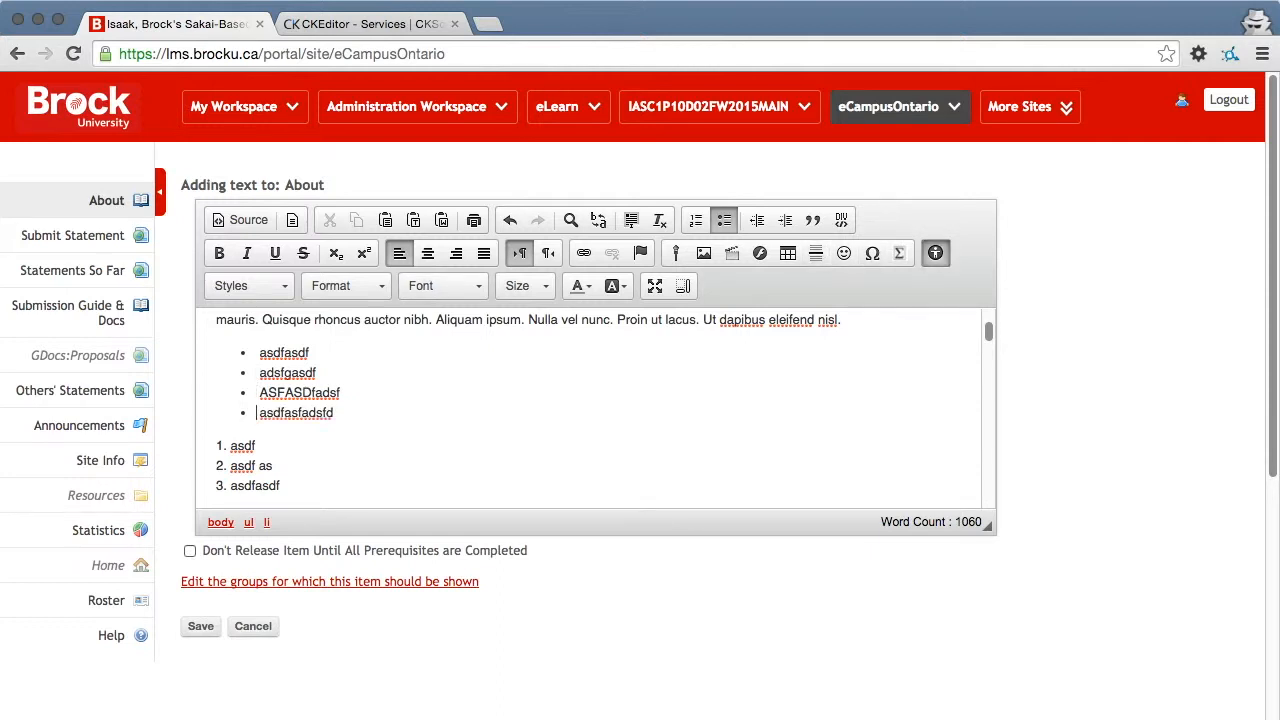
# - Recheck accessibility, leaving the numbered-list issue, and add a blank line above the first paragraph
pyautogui.click(935, 253)
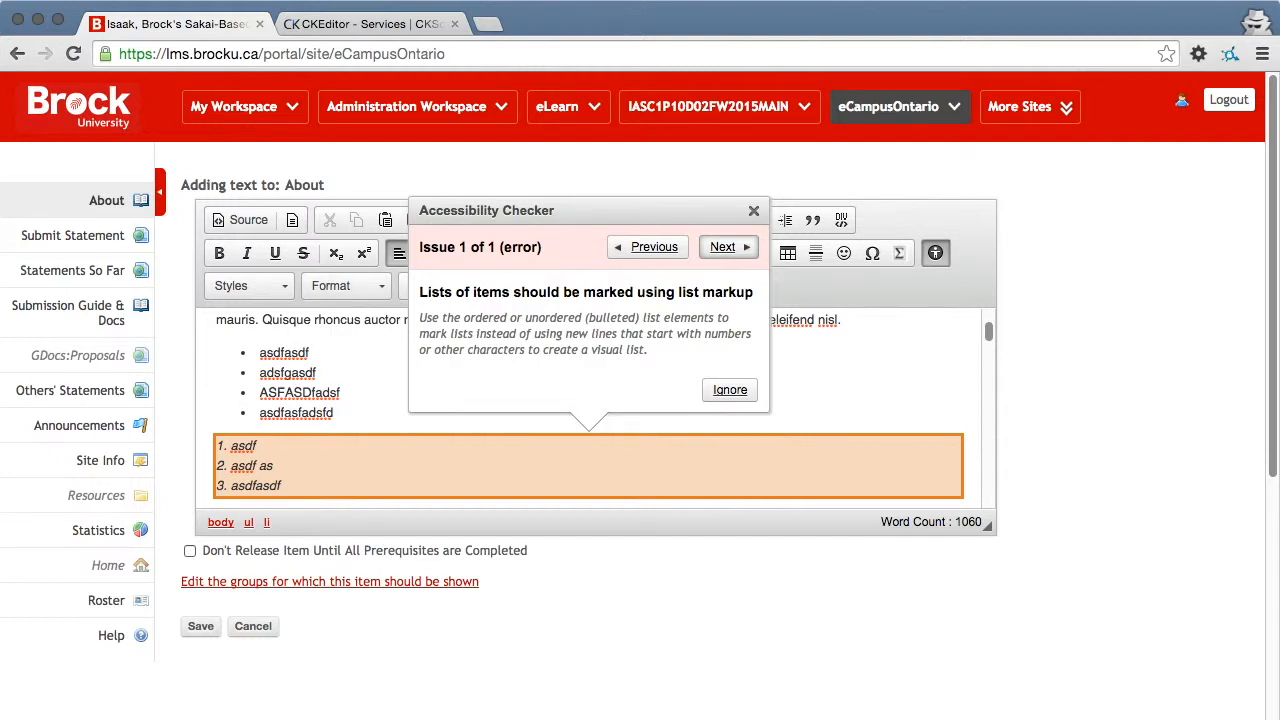
pyautogui.click(754, 211)
pyautogui.scroll(-2, 590, 410)
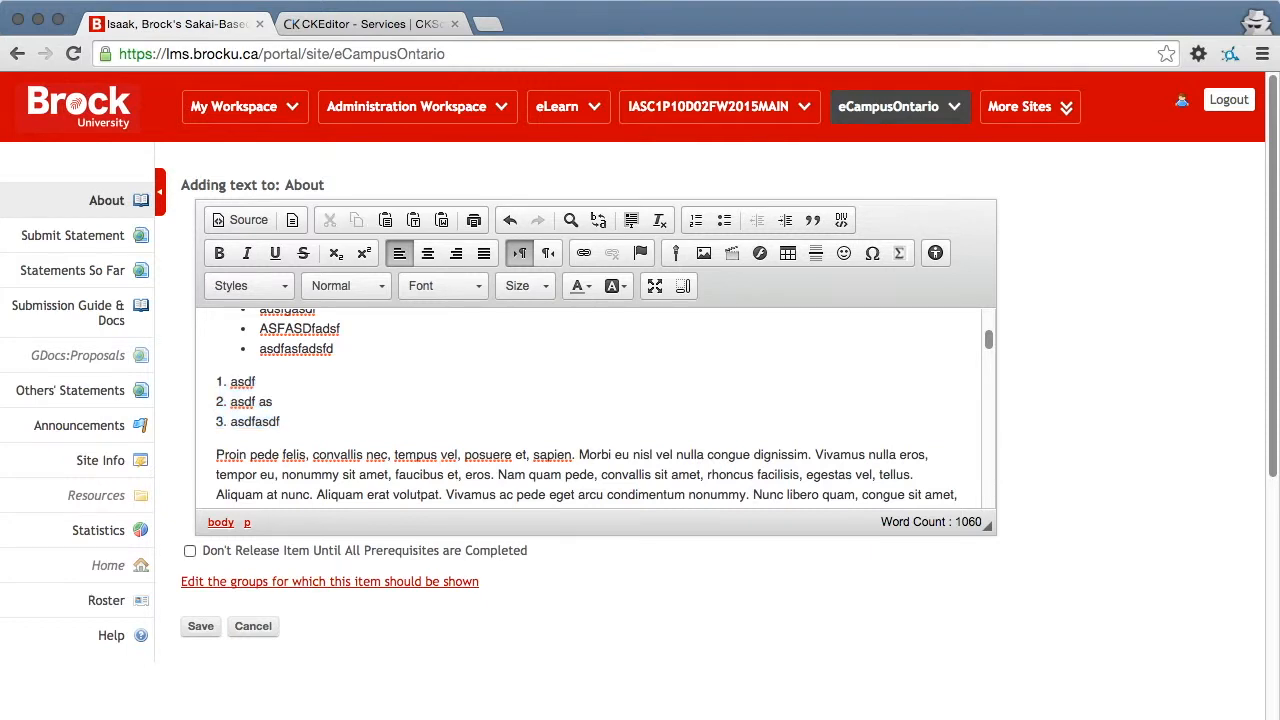
pyautogui.hotkey('ctrl', 'Home')
pyautogui.press('Return')
pyautogui.press('Return')
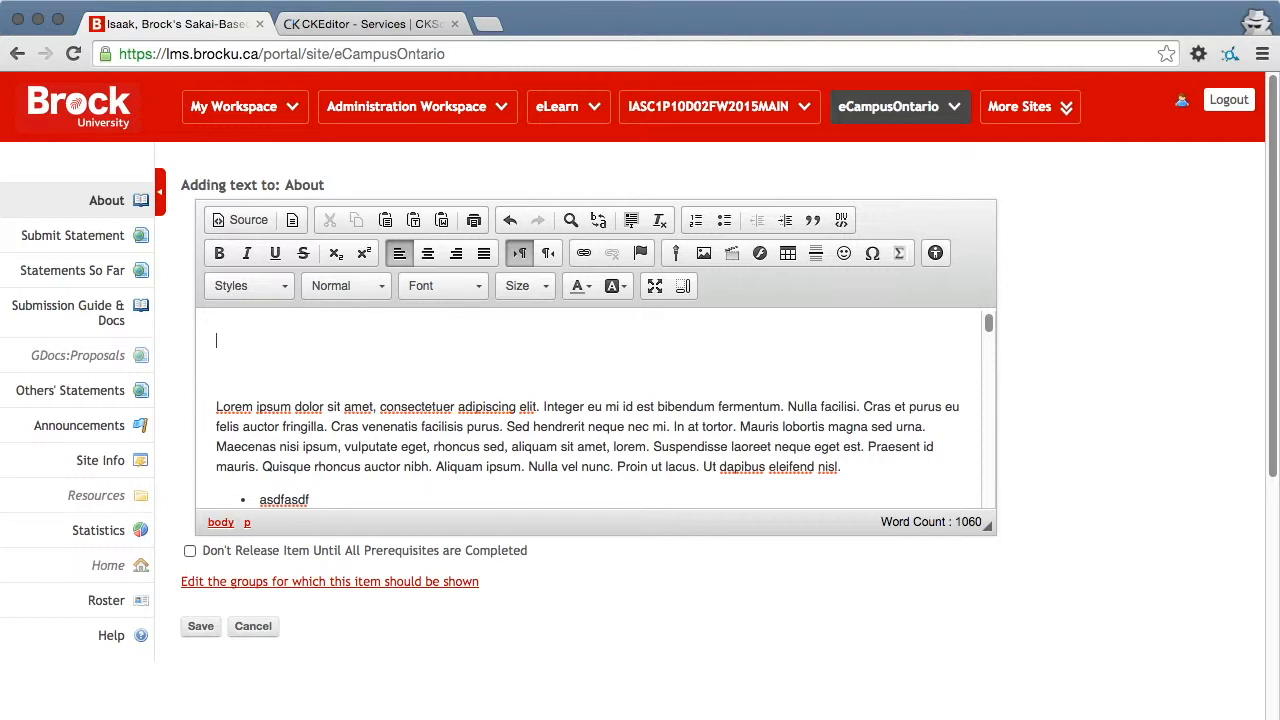
# - Insert the collage image from the site's server files at the top of the text
pyautogui.click(703, 253)
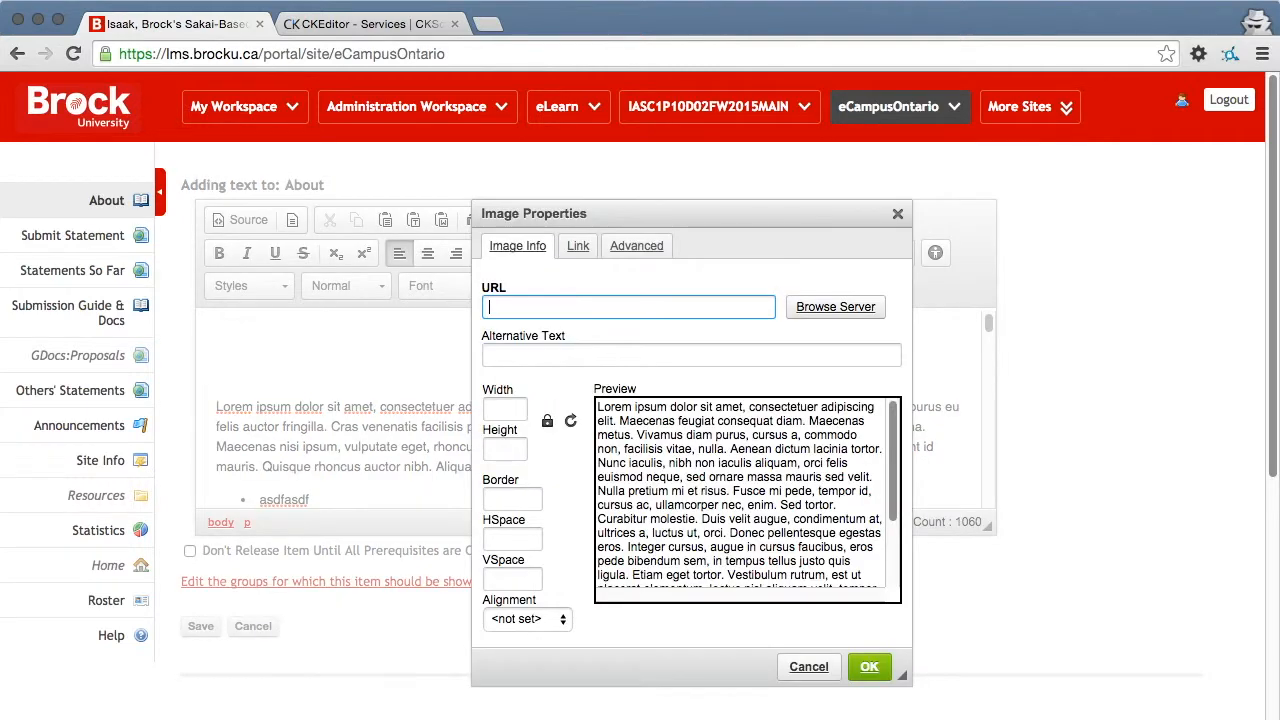
pyautogui.click(835, 306)
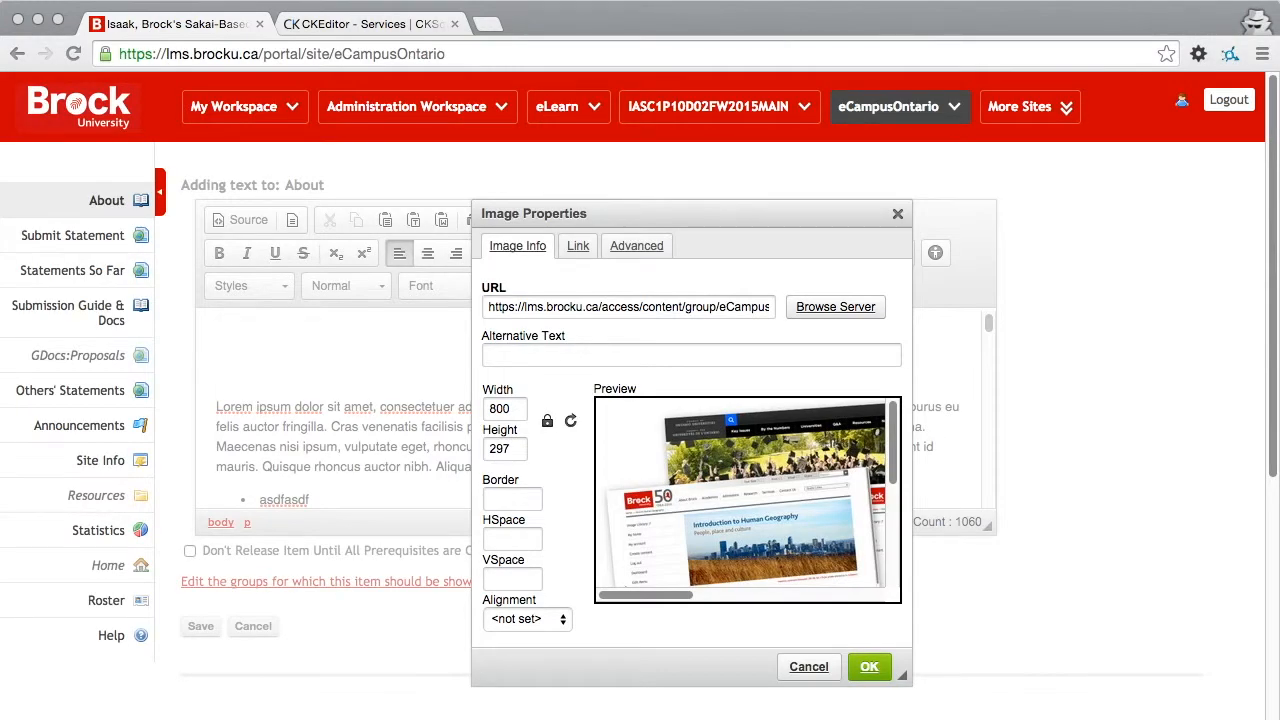
pyautogui.click(869, 666)
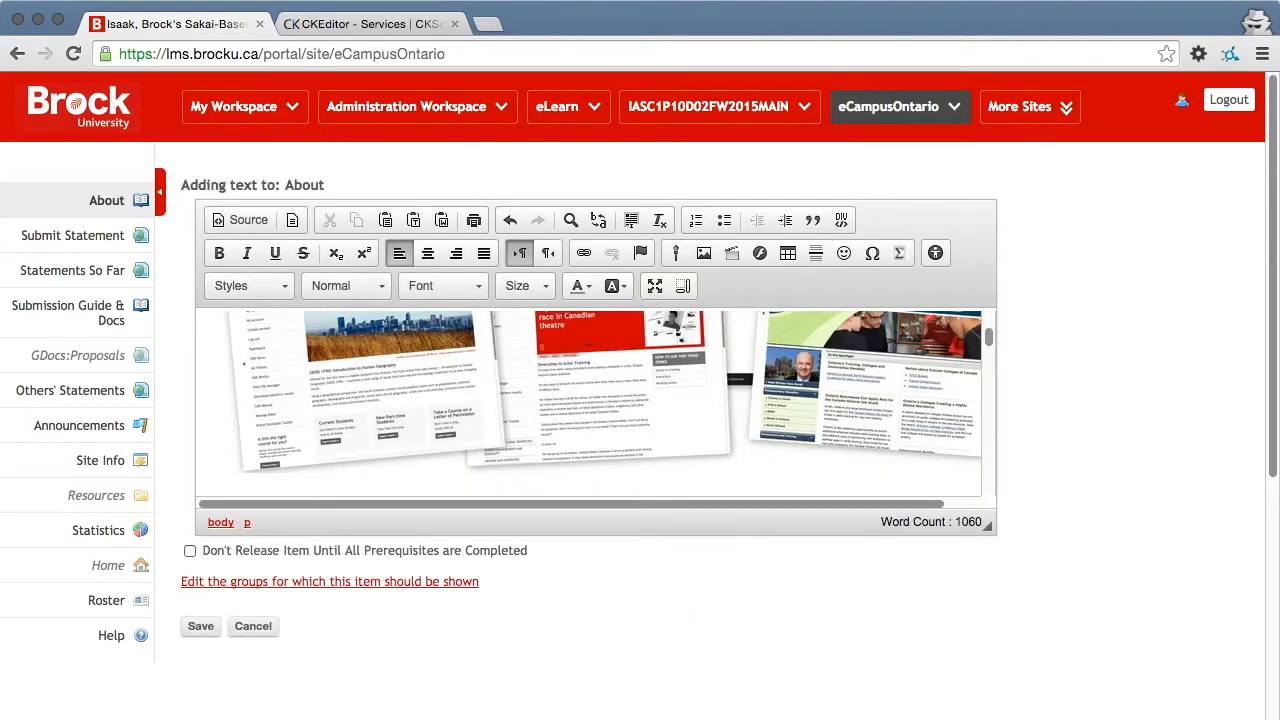
pyautogui.scroll(-5, 590, 400)
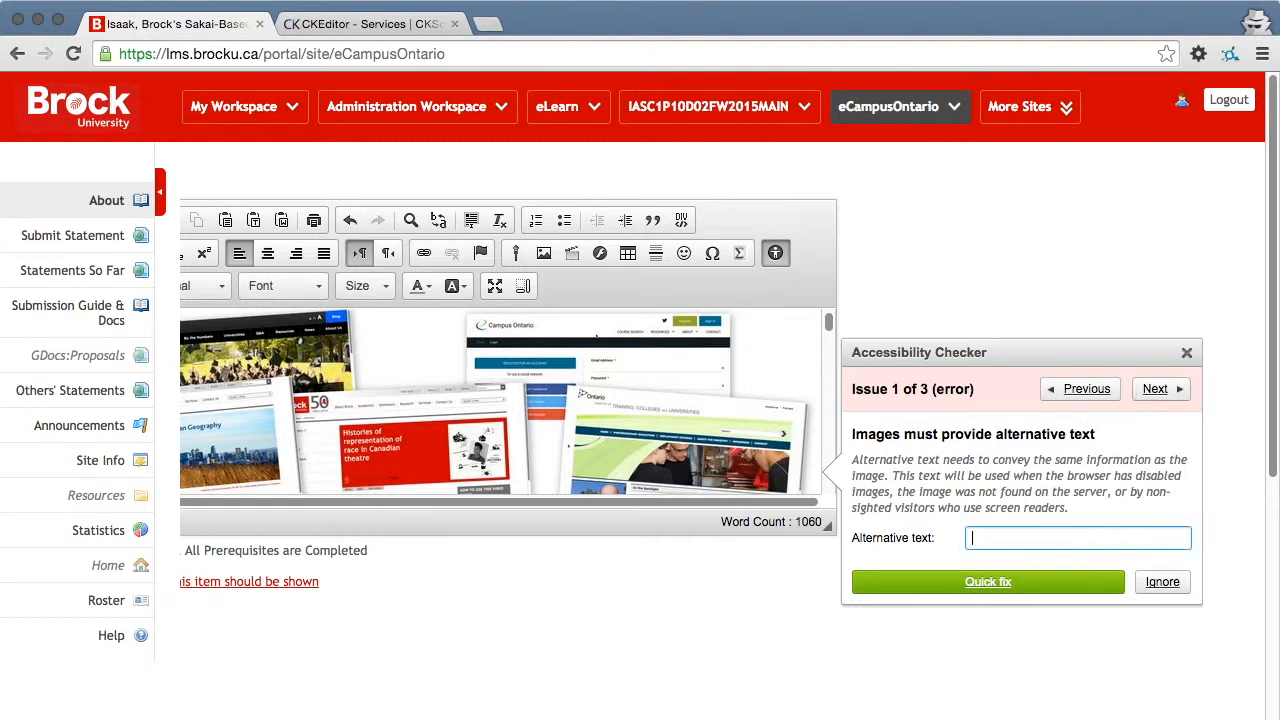
pyautogui.write('collag')
pyautogui.write('e3 of..')
# - Apply 'screenshots....' as the collage's alternative text via Quick fix, leaving the numbered-list issue
pyautogui.press('BackSpace')
pyautogui.press('BackSpace')
pyautogui.press('BackSpace')
pyautogui.press('BackSpace')
pyautogui.press('BackSpace')
pyautogui.press('BackSpace')
pyautogui.press('BackSpace')
pyautogui.press('BackSpace')
pyautogui.press('BackSpace')
pyautogui.press('BackSpace')
pyautogui.press('BackSpace')
pyautogui.press('BackSpace')
pyautogui.write('screenshot')
pyautogui.write('s.....')
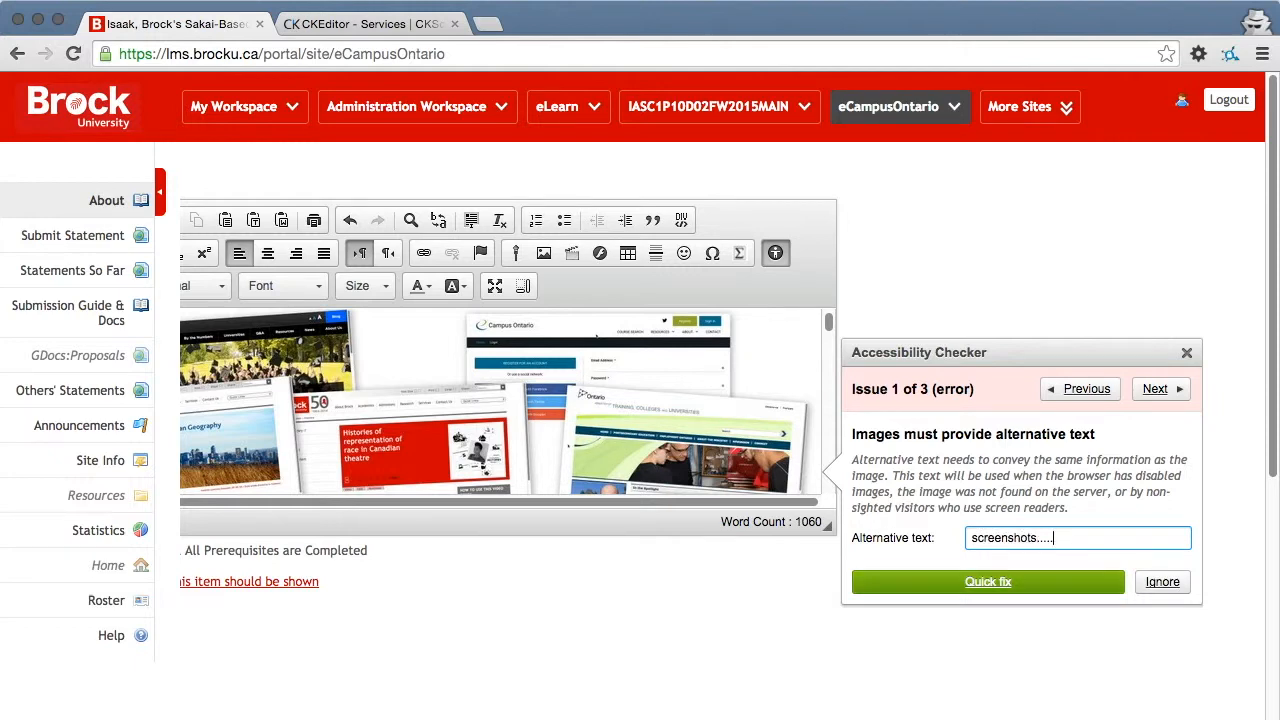
pyautogui.click(988, 581)
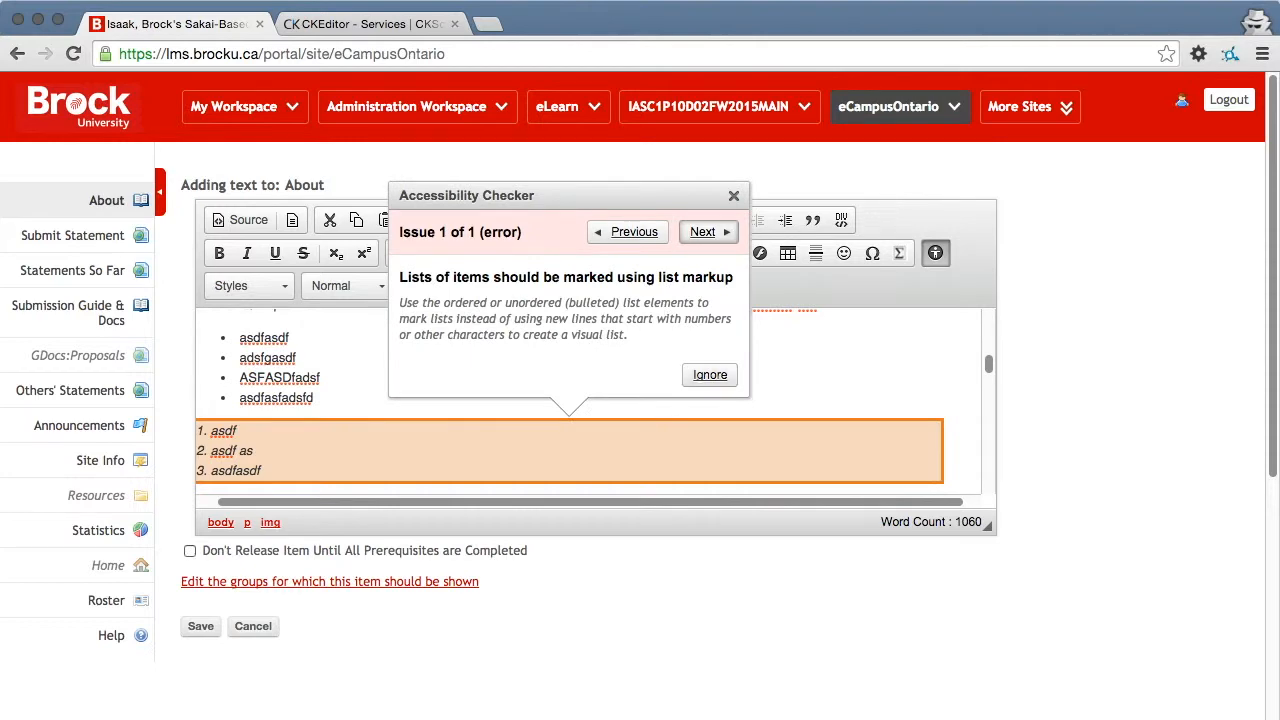
pyautogui.click(733, 195)
pyautogui.scroll(1, 590, 400)
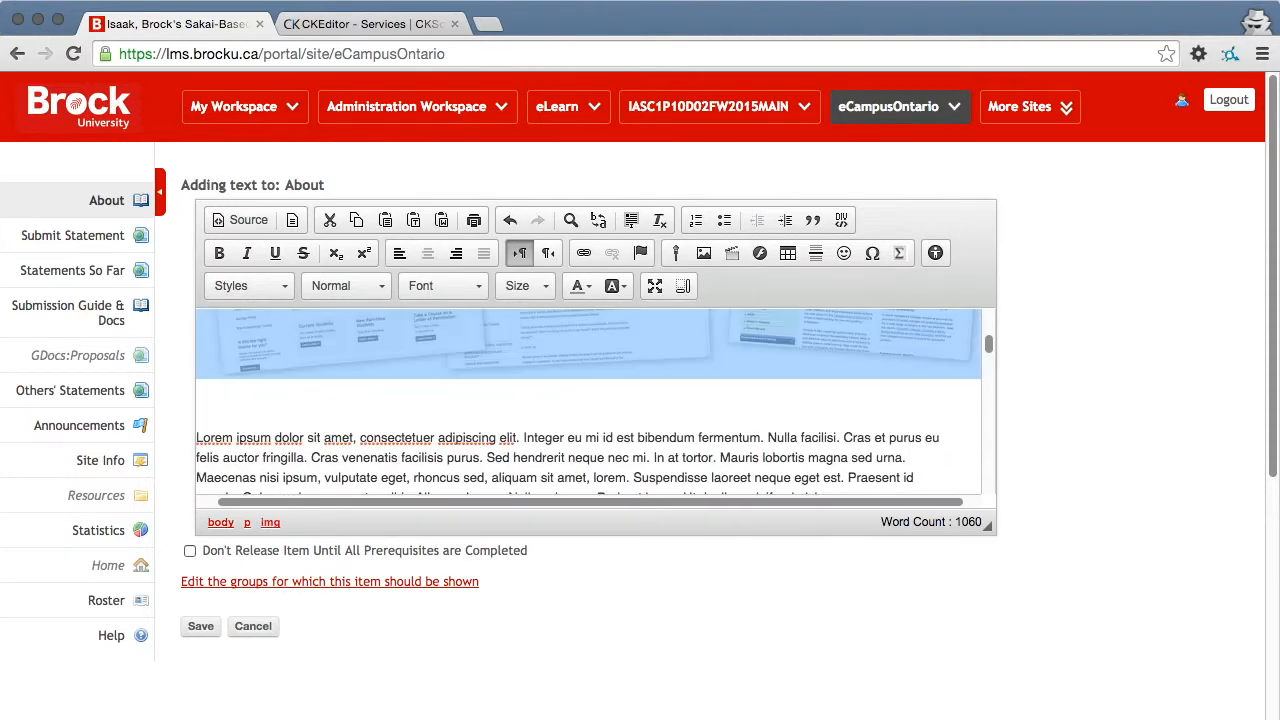
# - Review the collage's image properties unchanged, then start a new line after 'Curabitur gravida.'
pyautogui.doubleClick(590, 340)
pyautogui.press('Tab')
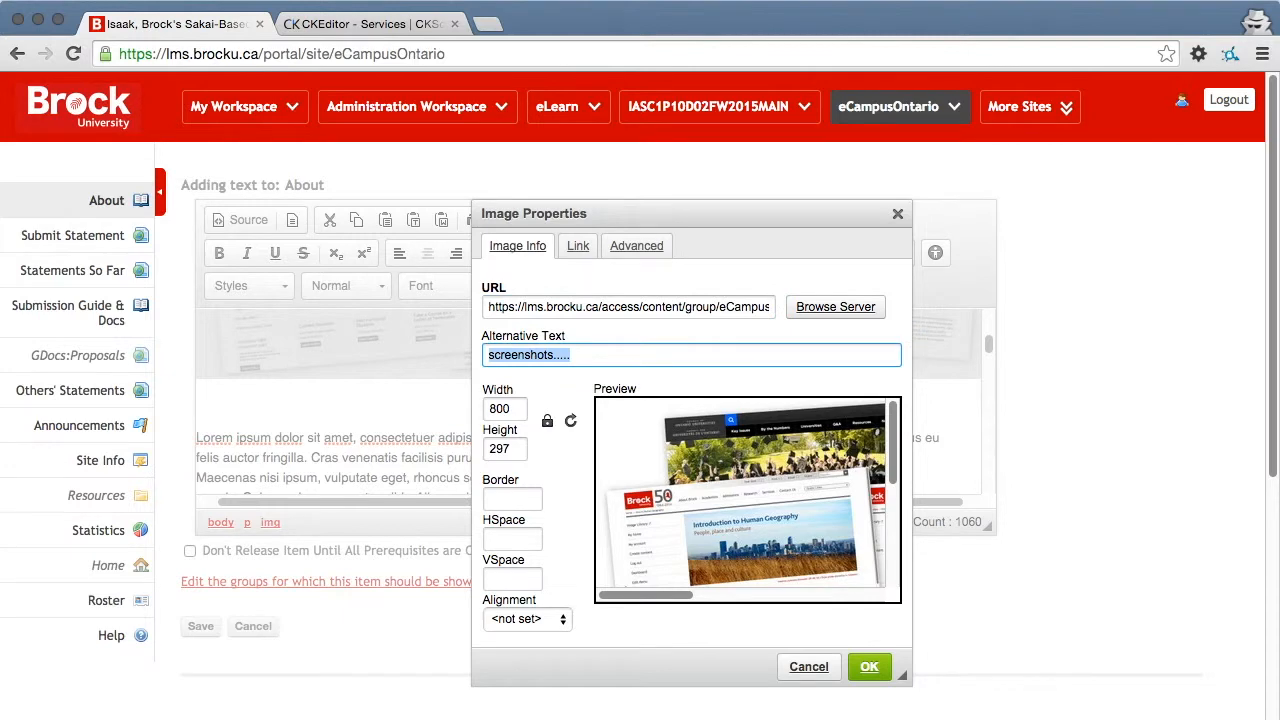
pyautogui.click(809, 667)
pyautogui.scroll(2, 590, 400)
pyautogui.scroll(-3, 590, 400)
pyautogui.scroll(-3, 590, 400)
pyautogui.scroll(-5, 590, 400)
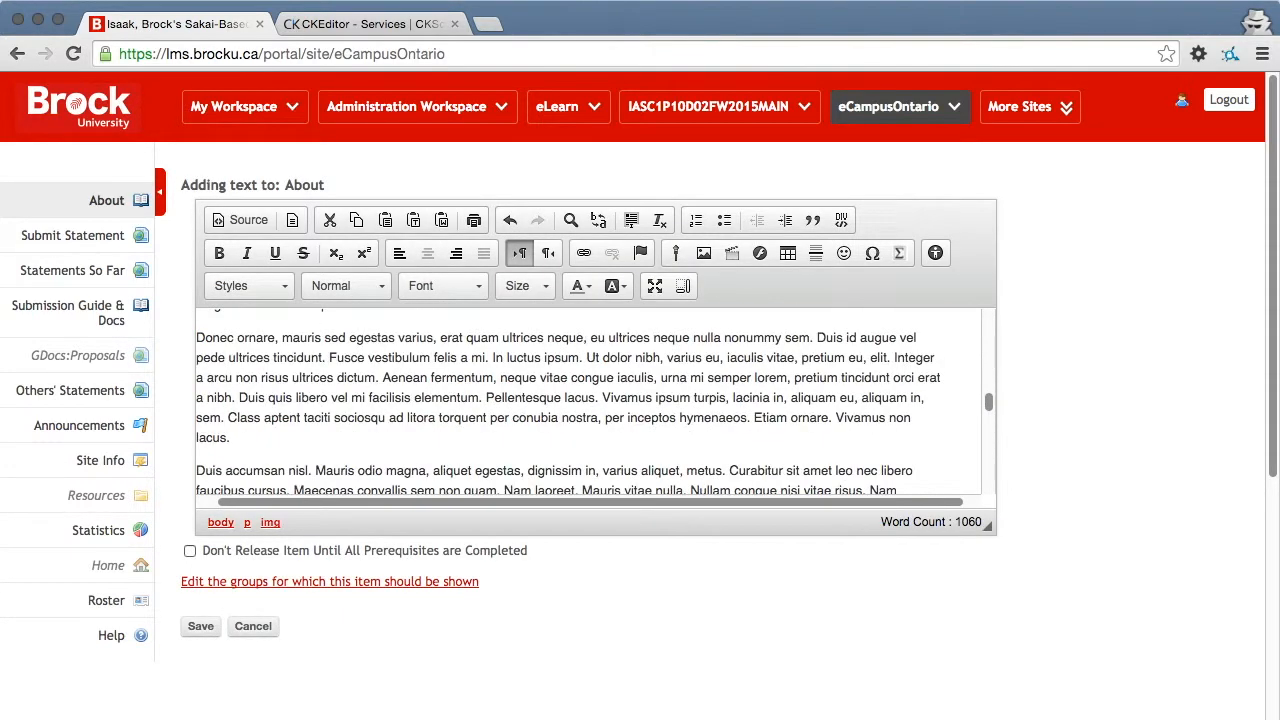
pyautogui.scroll(-3, 590, 400)
pyautogui.click(770, 438)
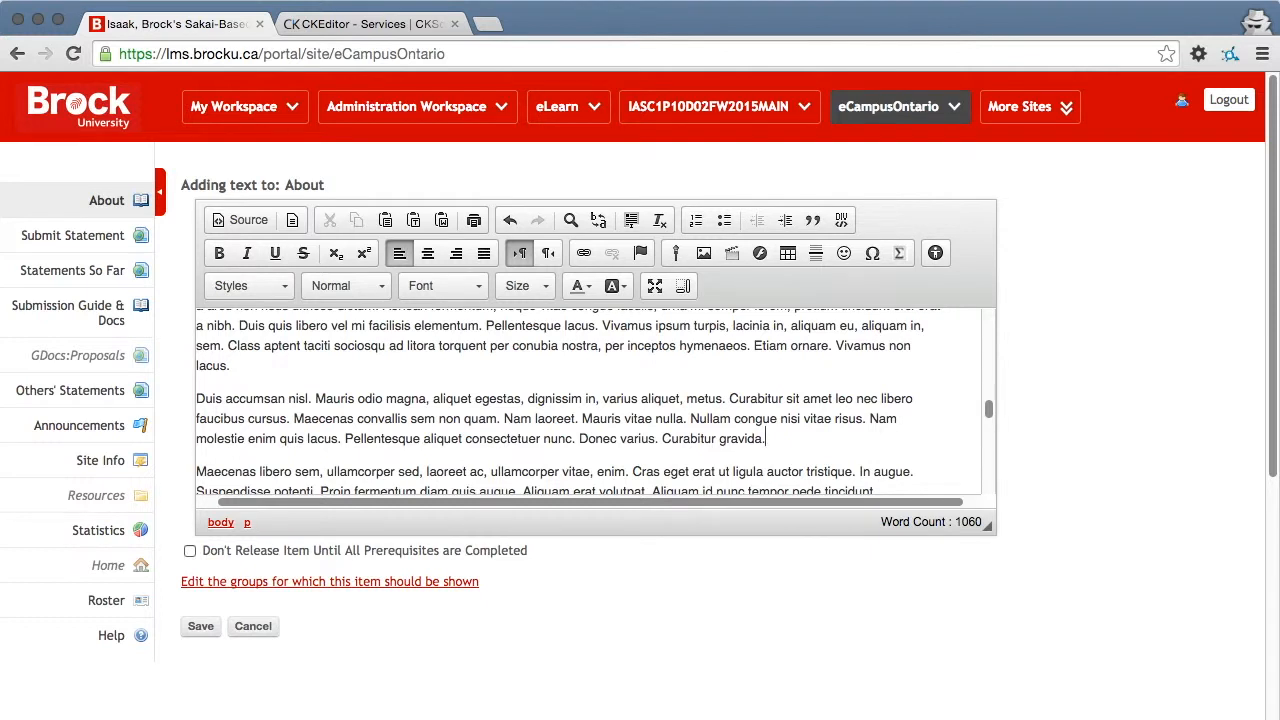
pyautogui.press('Return')
pyautogui.press('Return')
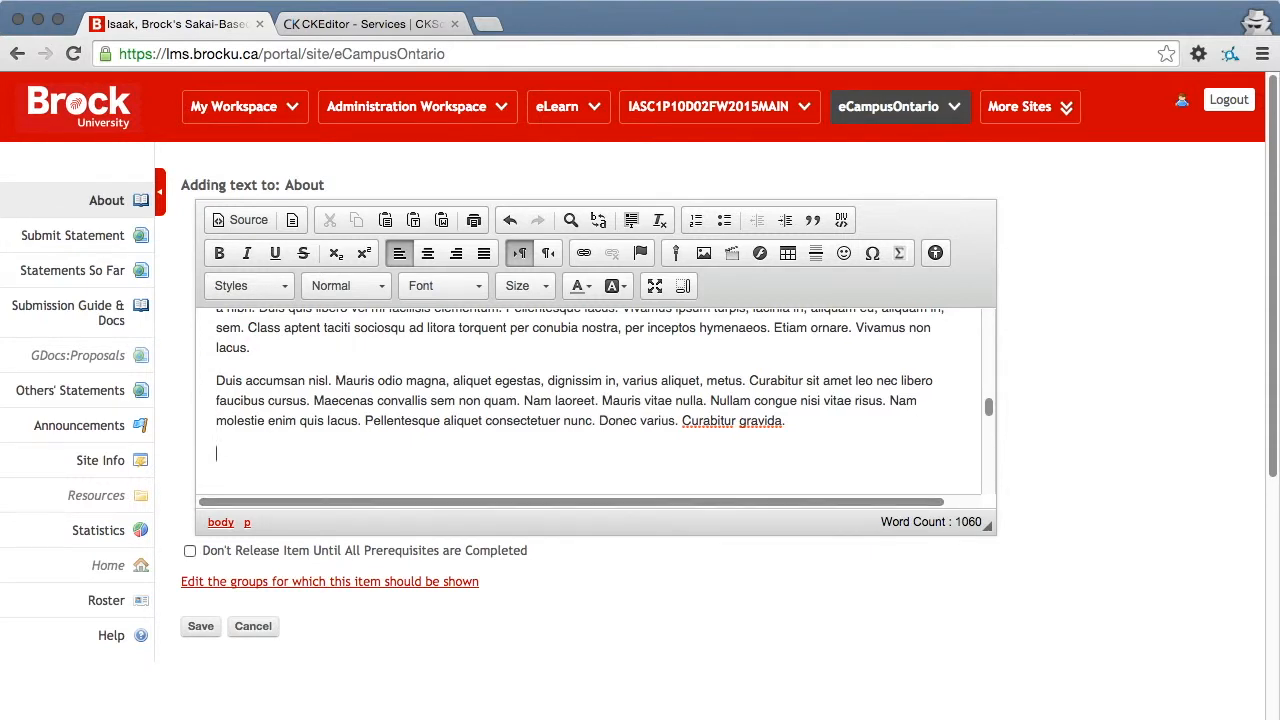
# - Insert a 3-row, 2-column table and fill its cells with placeholder text
pyautogui.click(787, 253)
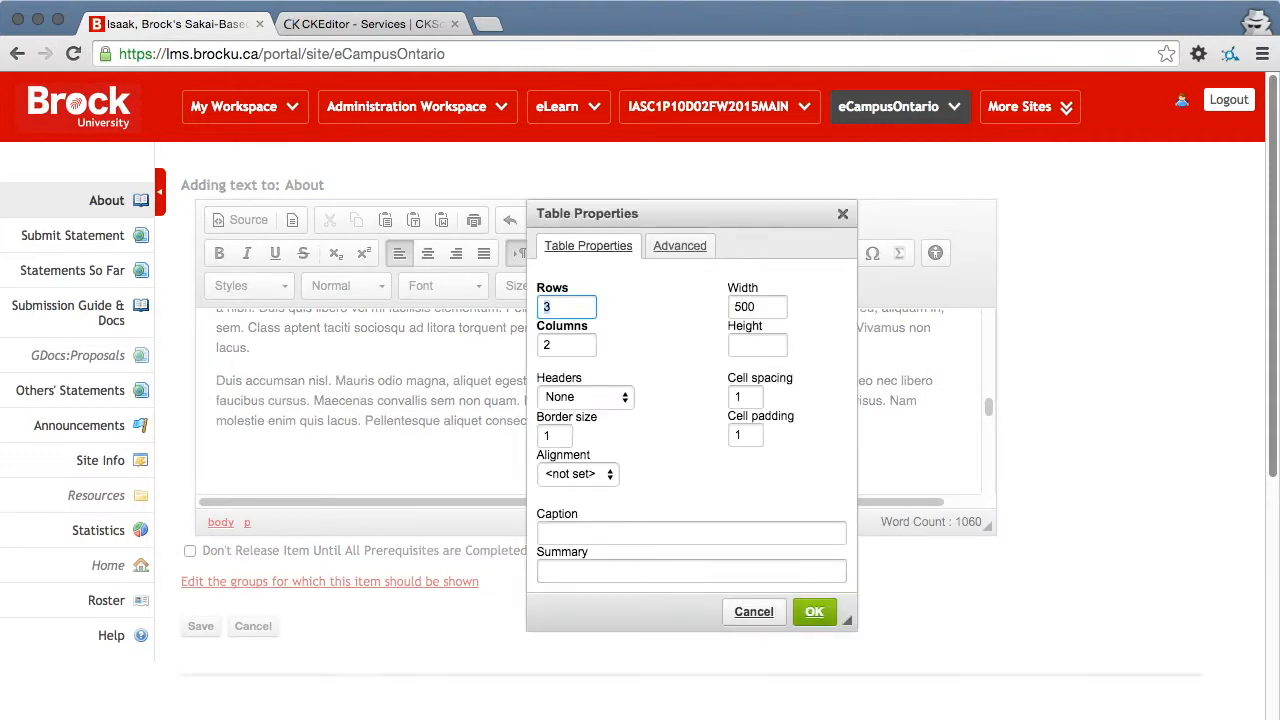
pyautogui.click(814, 612)
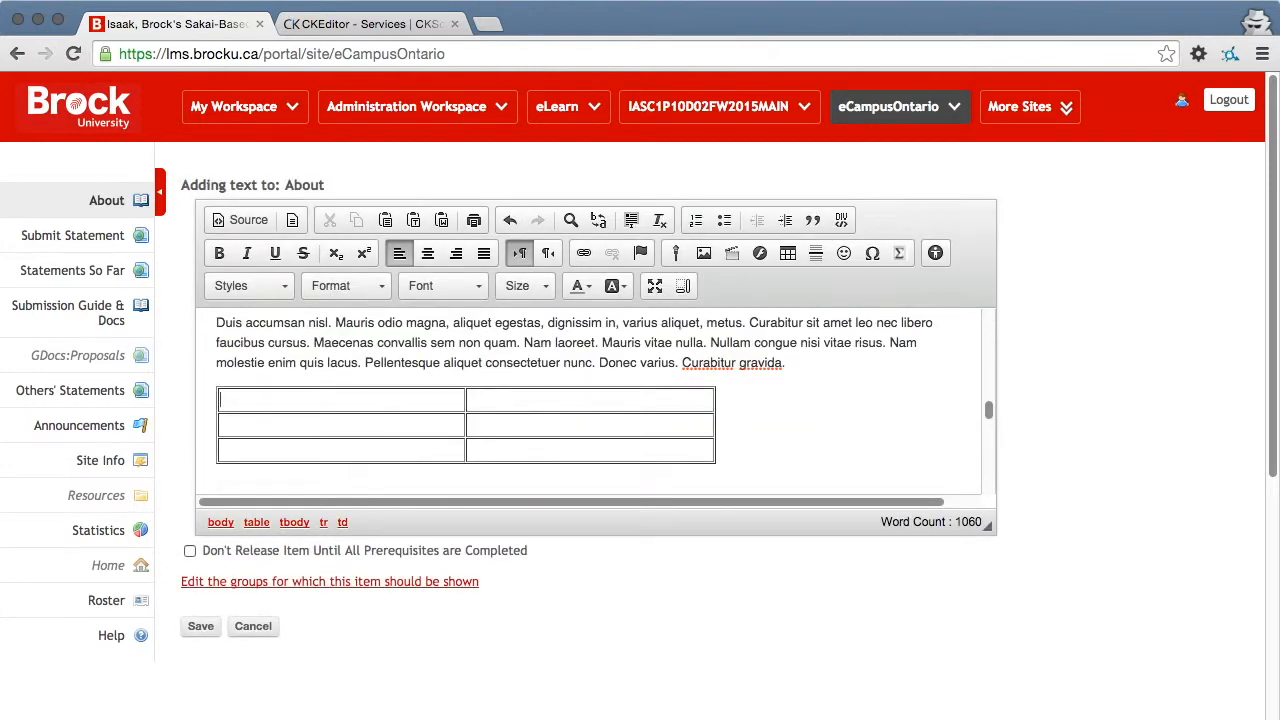
pyautogui.write('fdgh')
pyautogui.press('Tab')
pyautogui.write('dfhdf')
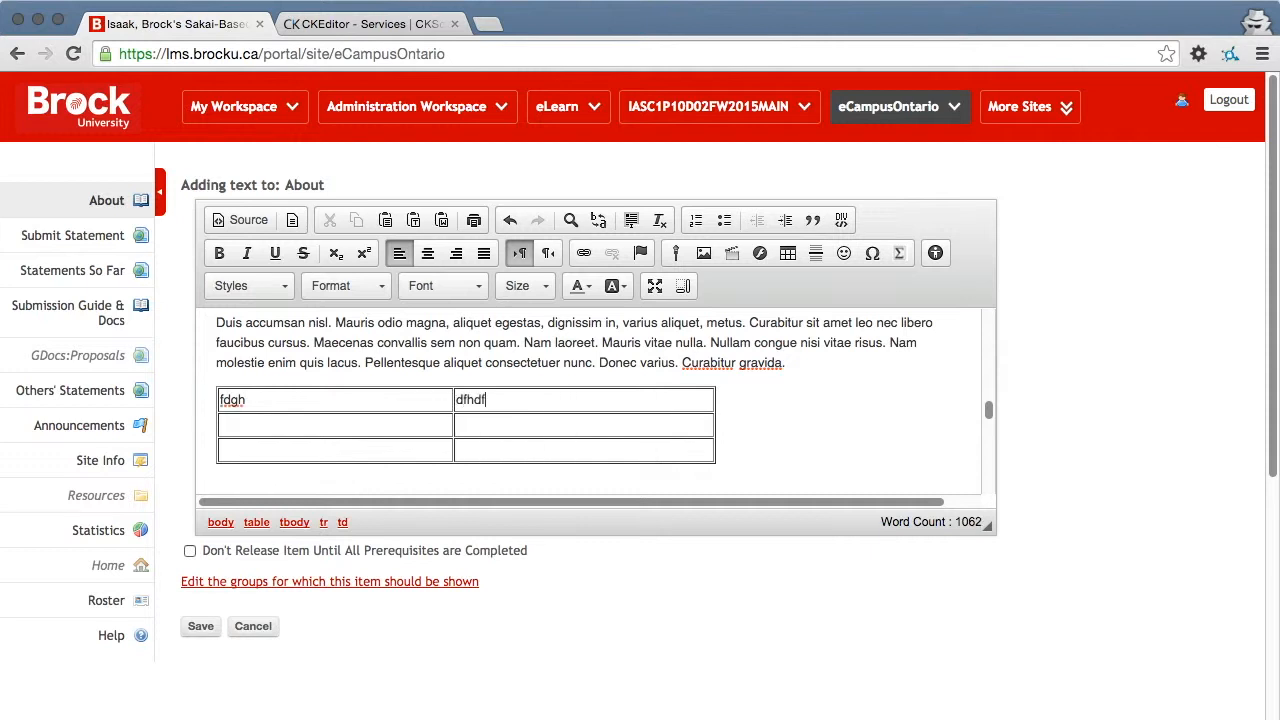
pyautogui.write('fdgh')
pyautogui.press('Tab')
pyautogui.write('dfgh')
pyautogui.press('Tab')
pyautogui.write('dfgh')
pyautogui.press('Tab')
pyautogui.write('fdgh')
pyautogui.press('Down')
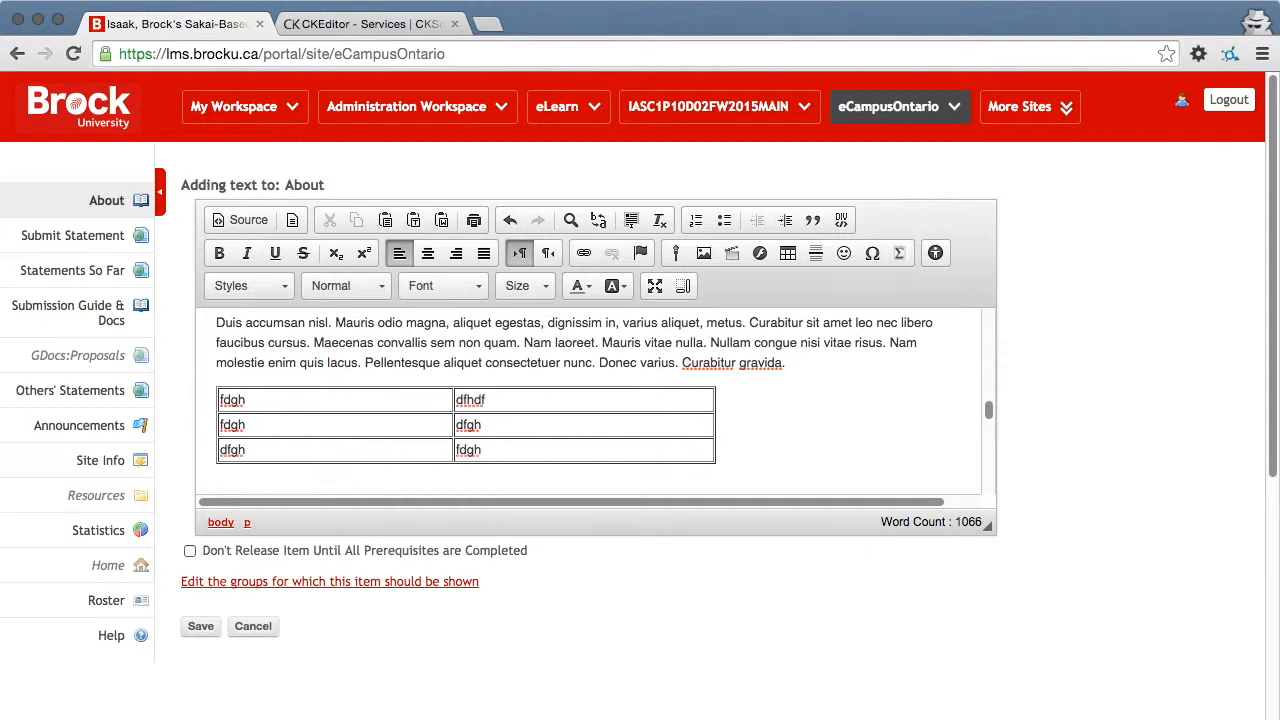
# - Retype the table's first row as 'this' and 'that'
pyautogui.doubleClick(232, 400)
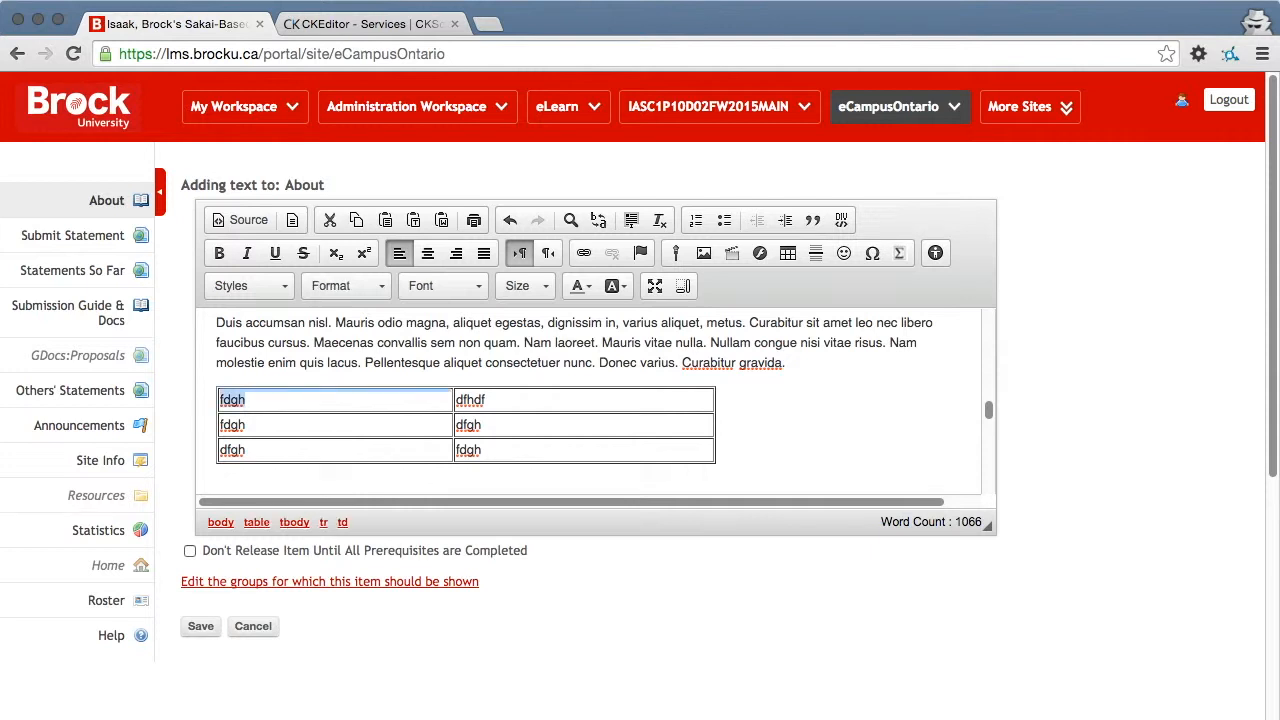
pyautogui.write('fth')
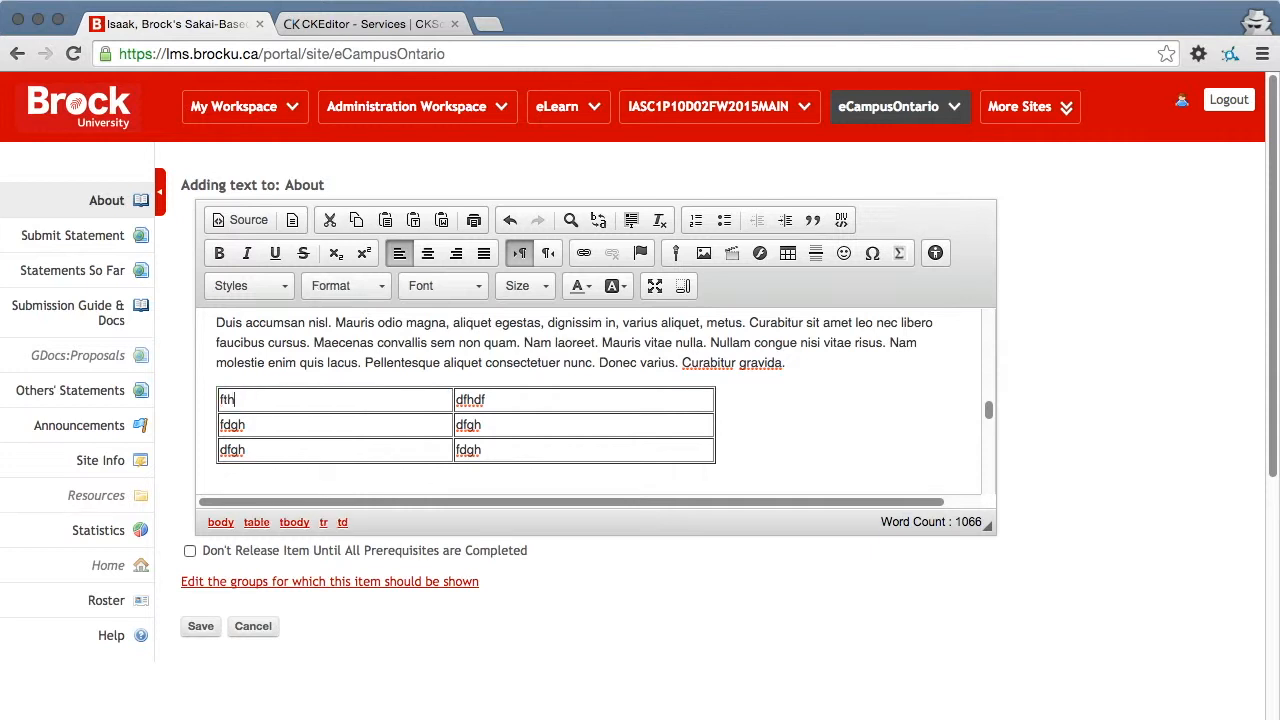
pyautogui.write('is')
pyautogui.press('BackSpace')
pyautogui.hotkey('ctrl', 'shift', 'Left')
pyautogui.write('t')
pyautogui.write('hat')
pyautogui.click(682, 362)
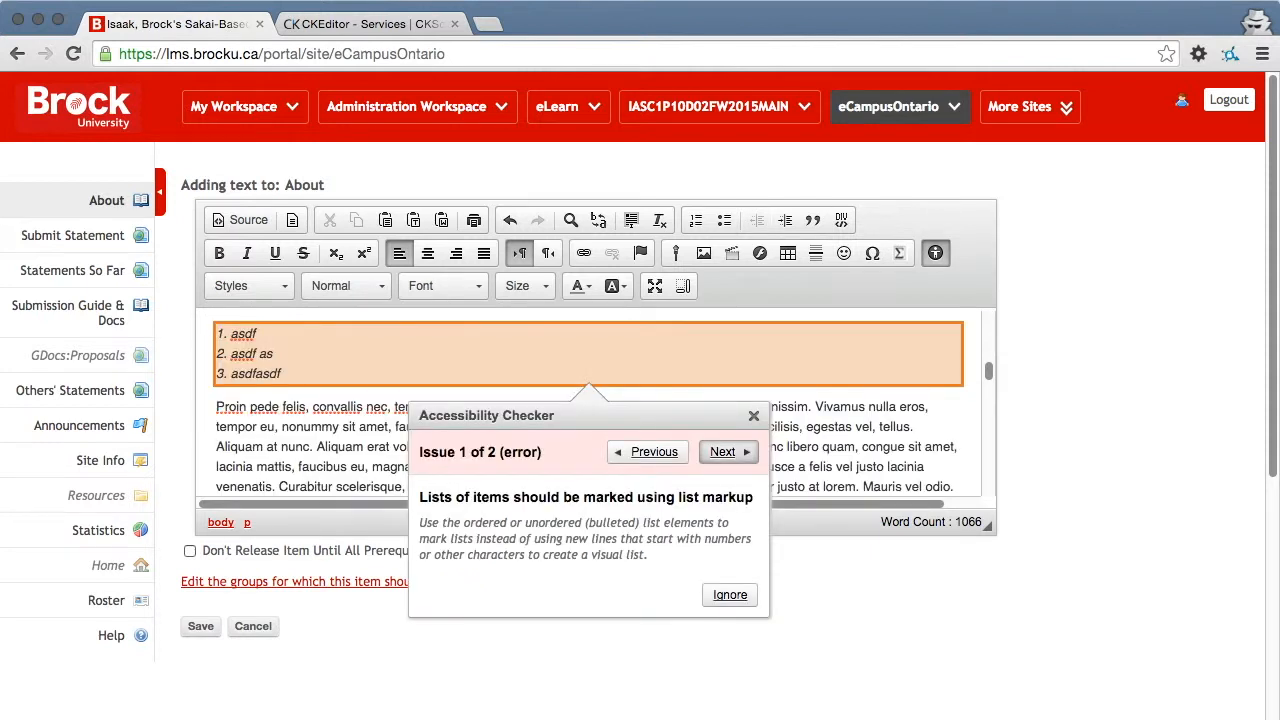
# - Apply the Accessibility Checker quick fix that turns the table's first row into a header row
pyautogui.click(729, 452)
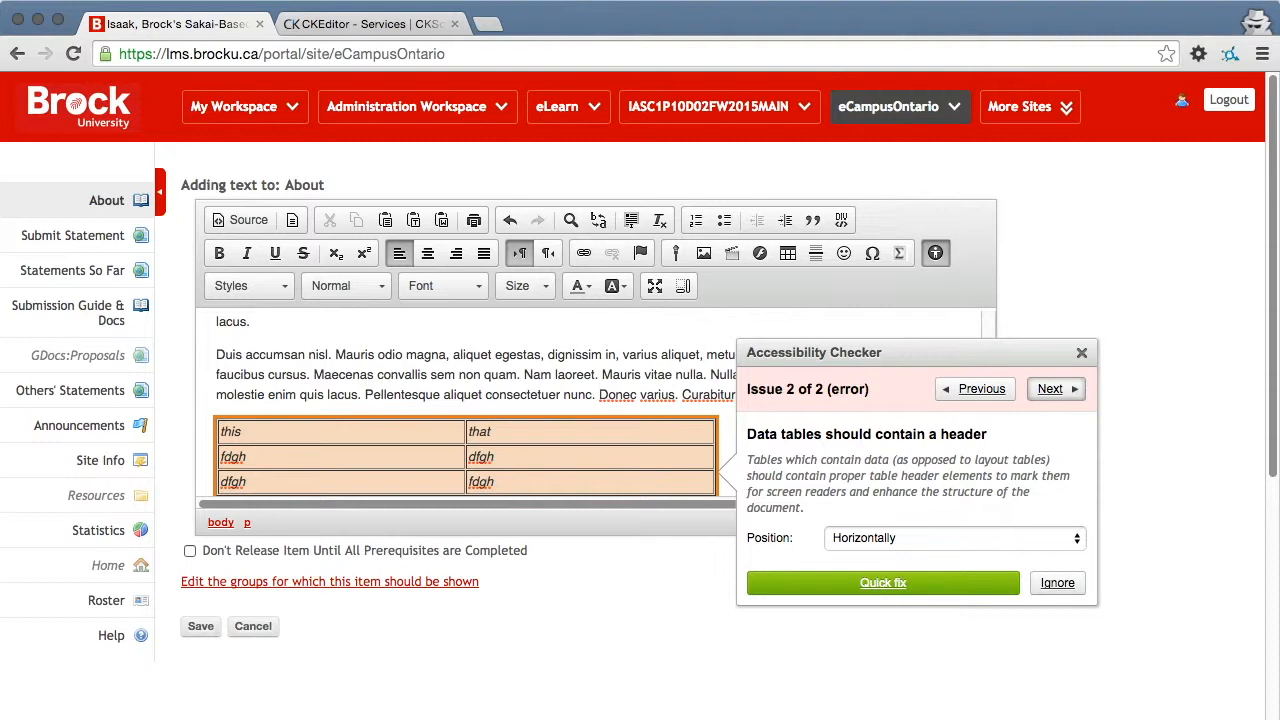
pyautogui.click(883, 582)
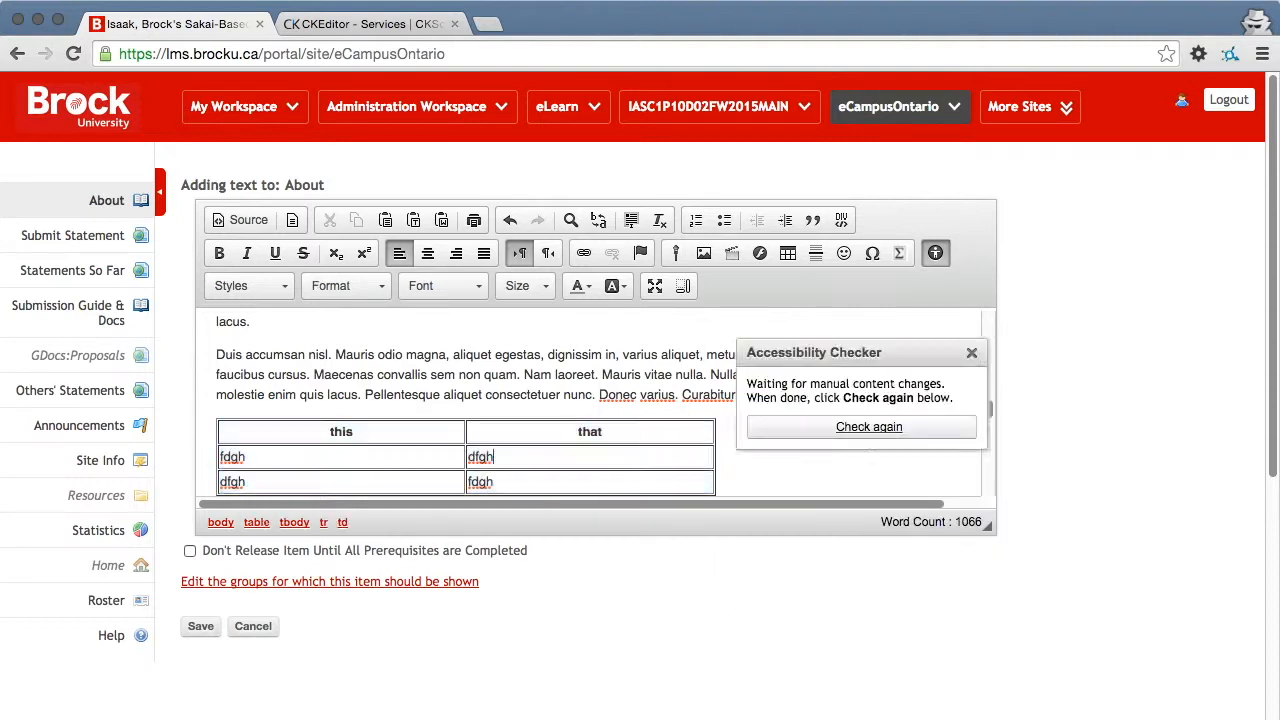
pyautogui.click(753, 415)
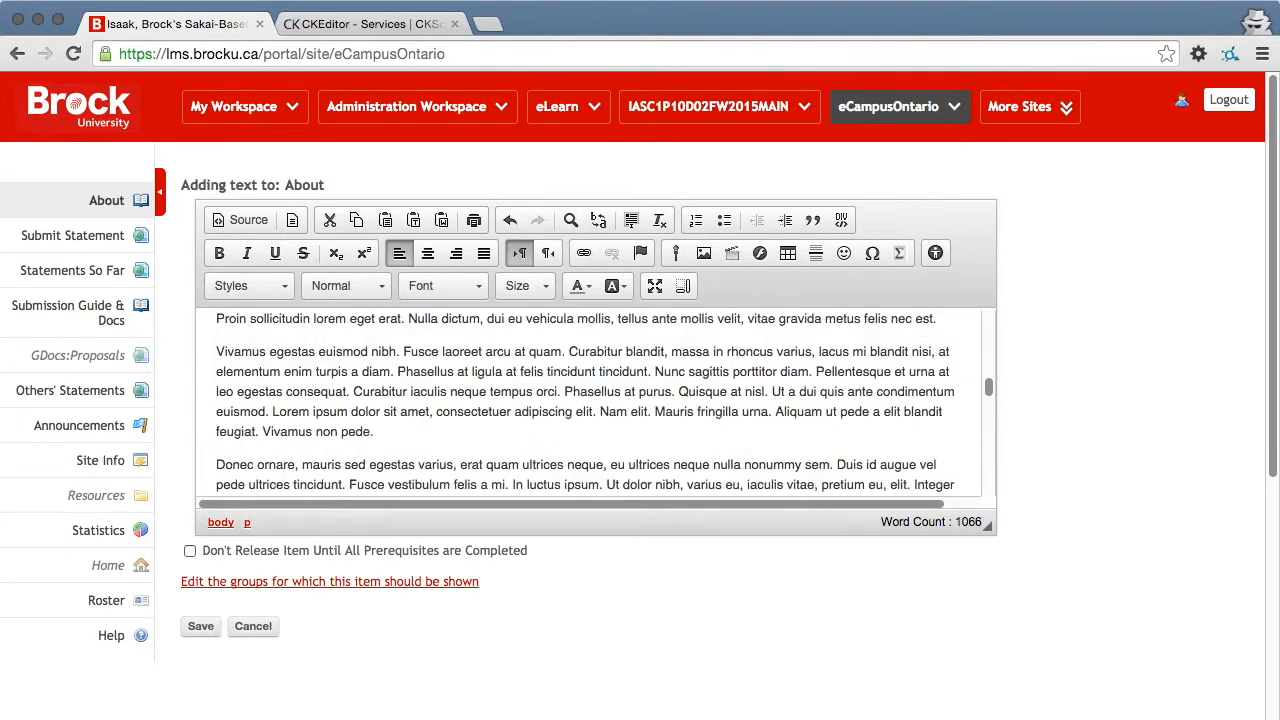
pyautogui.scroll(-5, 600, 400)
pyautogui.scroll(-3, 600, 400)
pyautogui.scroll(5, 600, 400)
pyautogui.scroll(3, 600, 400)
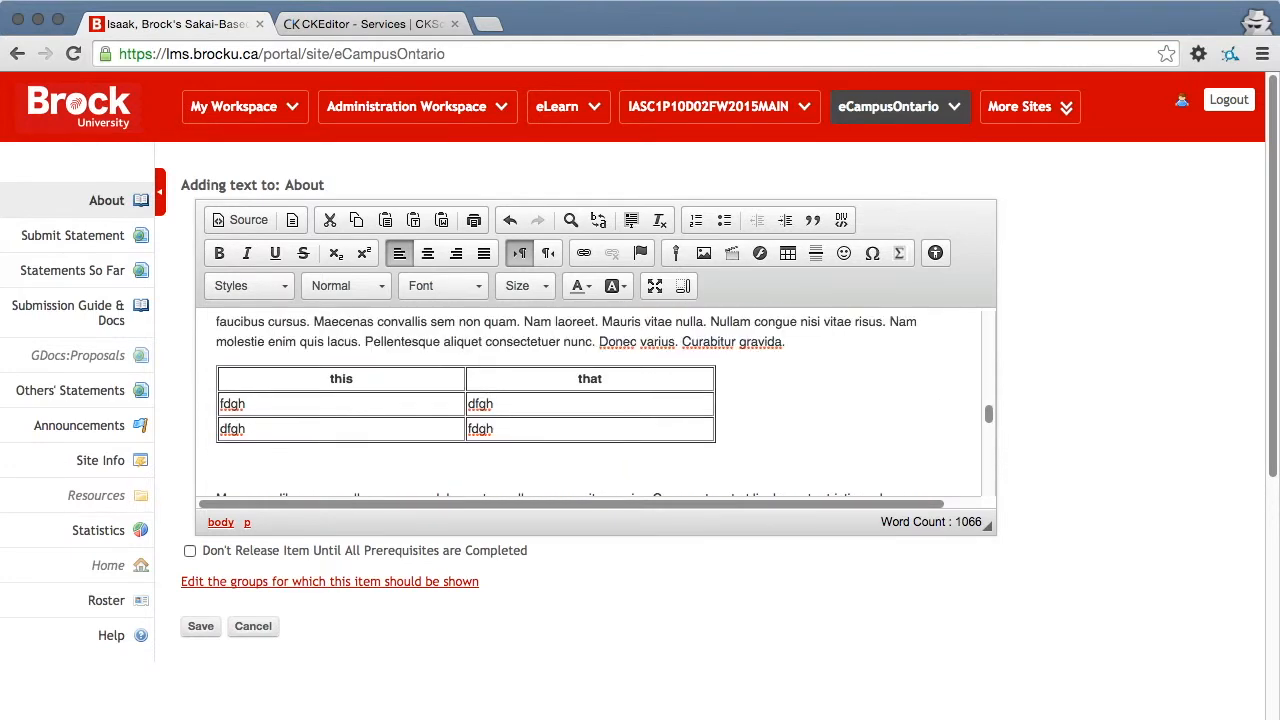
# - Review the header cell's Table Properties and dismiss them without changes
pyautogui.doubleClick(589, 378)
pyautogui.rightClick(582, 382)
pyautogui.click(653, 571)
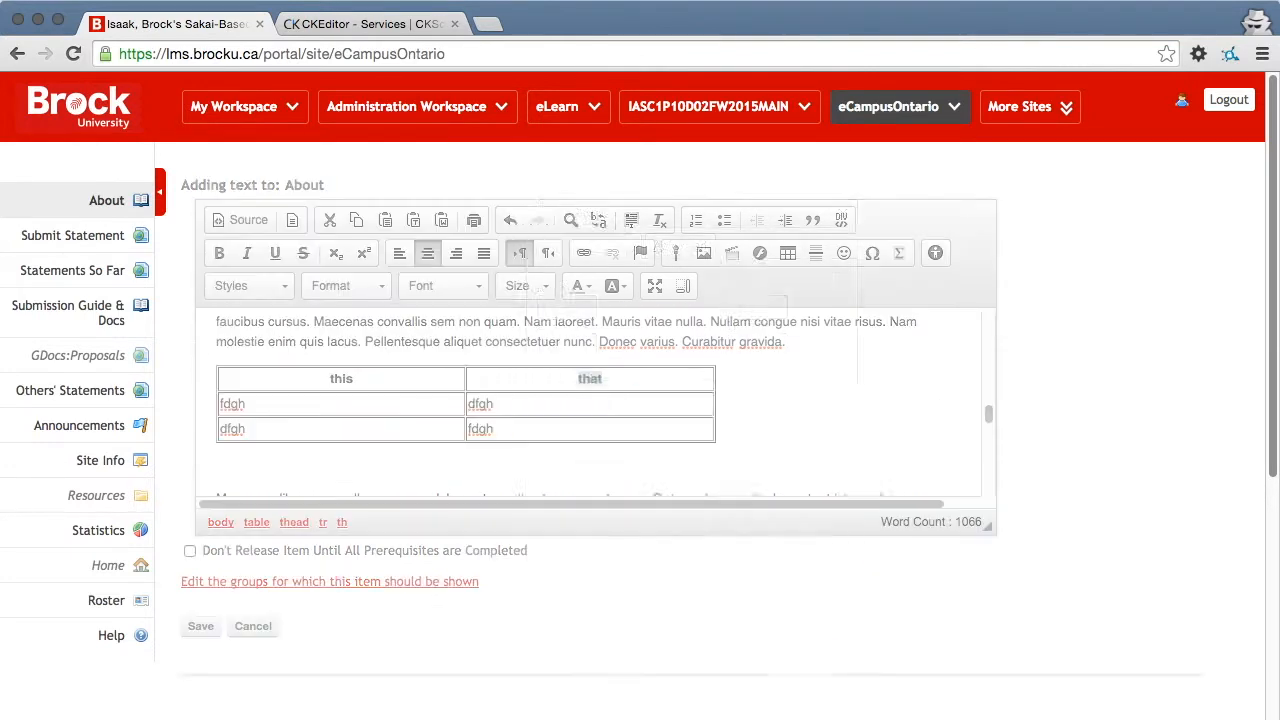
pyautogui.press('Escape')
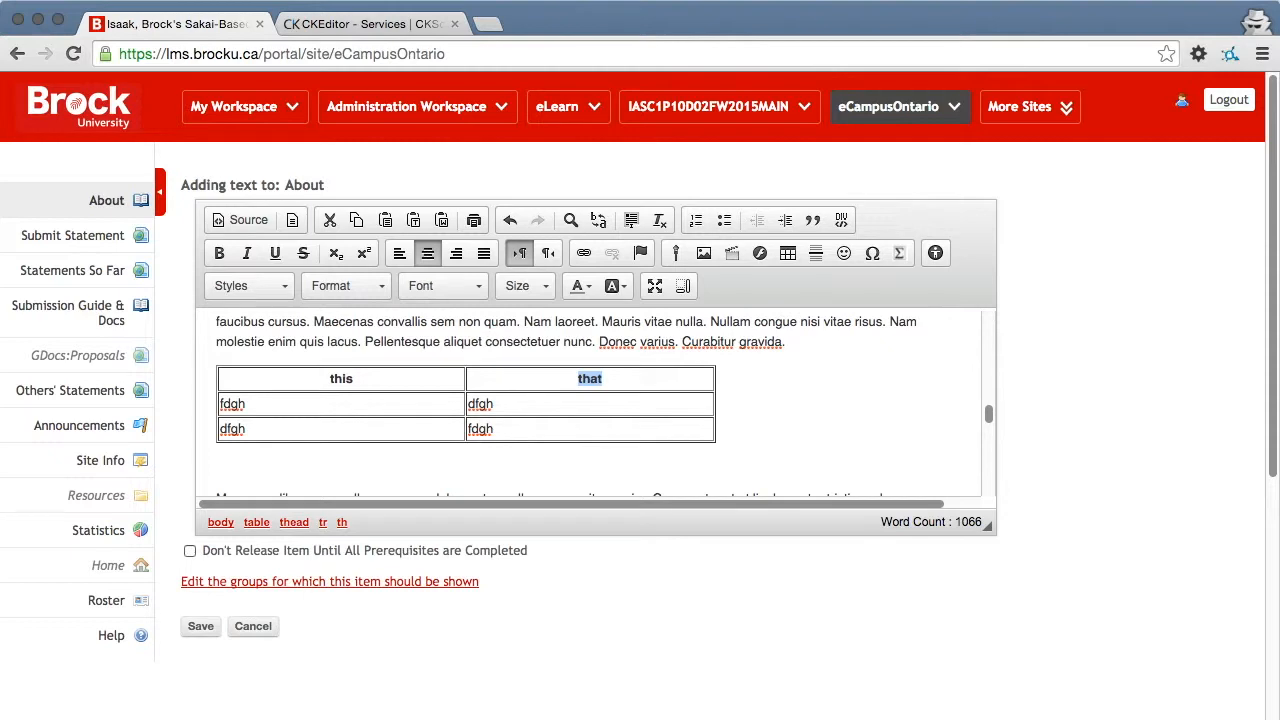
pyautogui.scroll(-5, 600, 400)
pyautogui.scroll(-3, 600, 400)
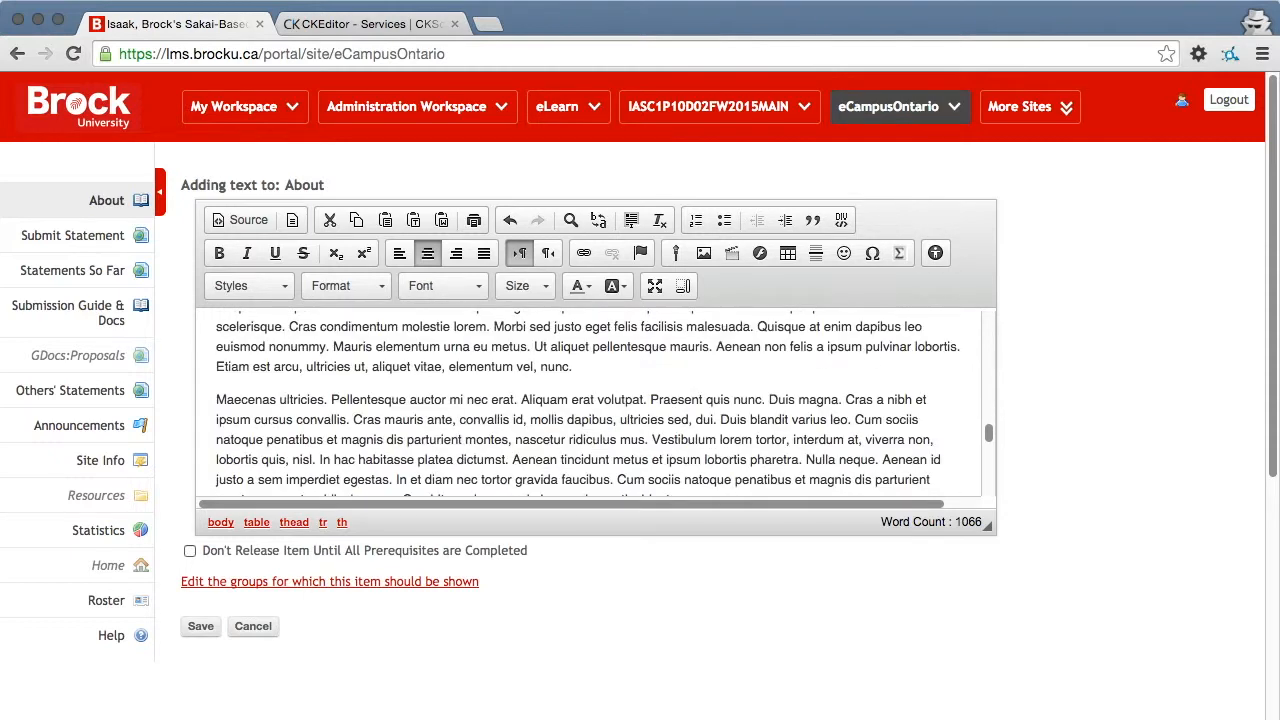
pyautogui.scroll(2, 600, 400)
pyautogui.scroll(2, 600, 400)
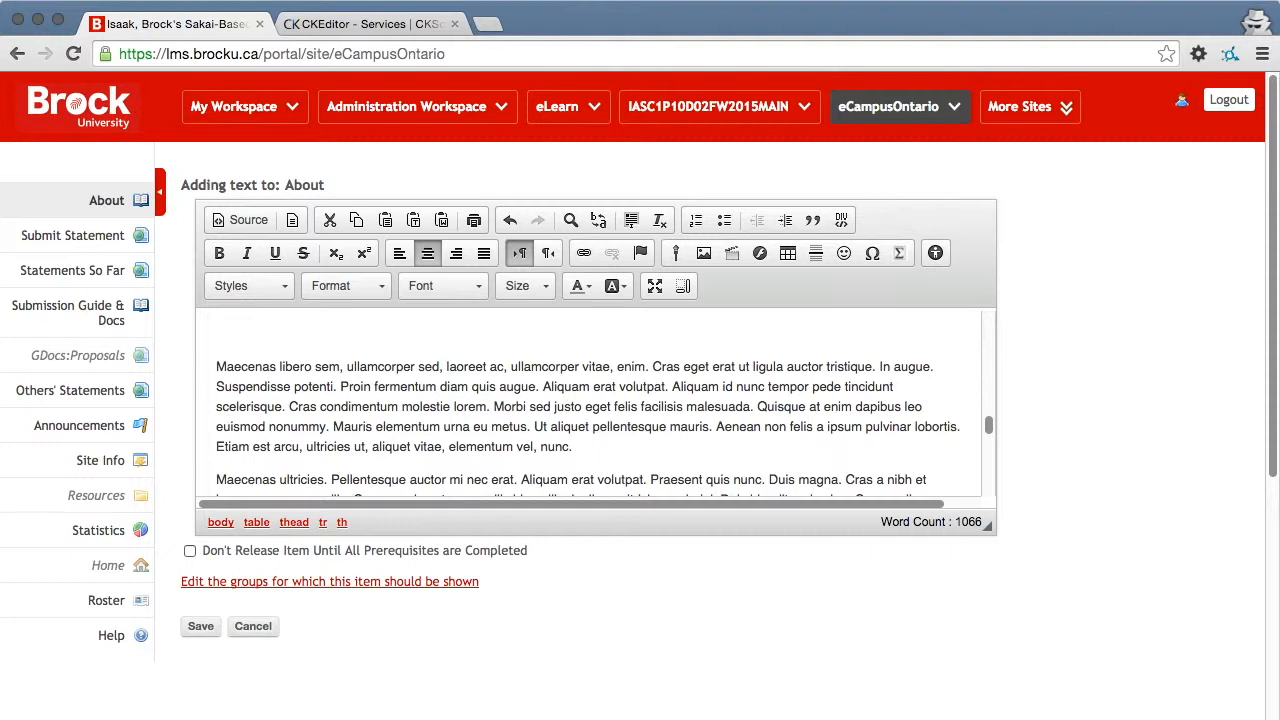
# - Cancel out of the editor, discarding the drafted About text item
pyautogui.click(253, 626)
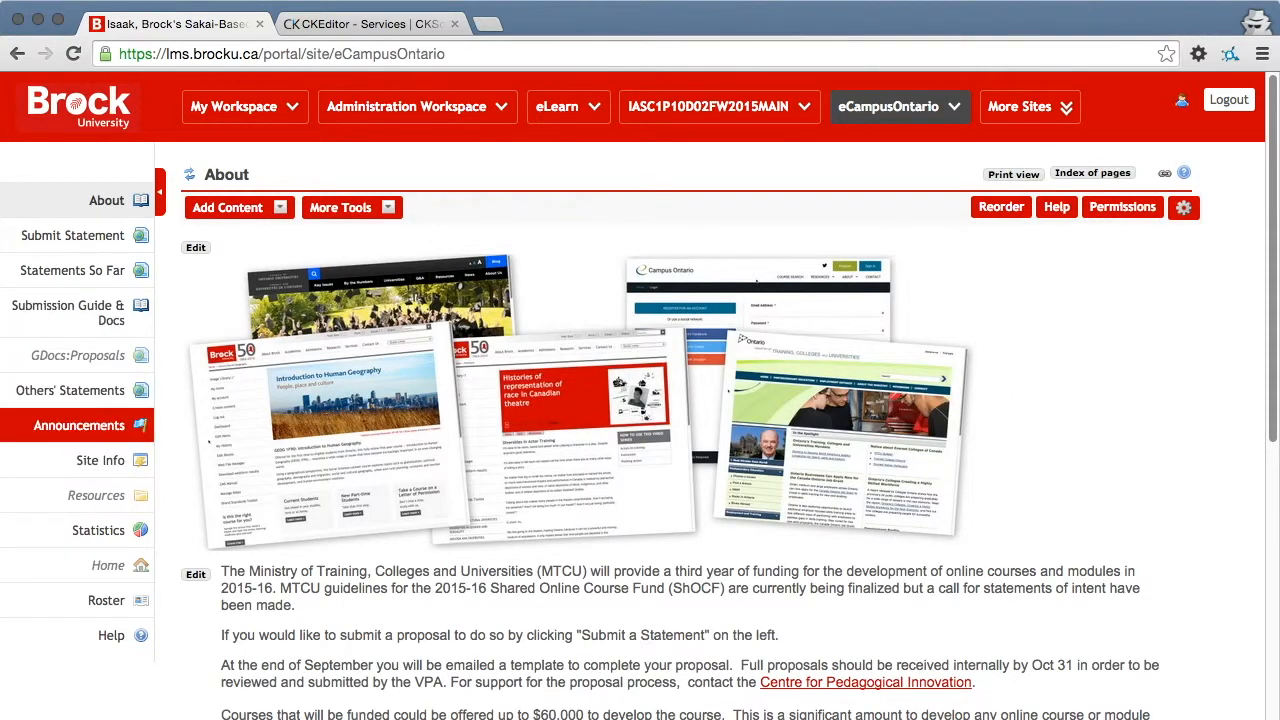
# - Start a new announcement and confirm its empty body reports no accessibility issues
pyautogui.click(79, 425)
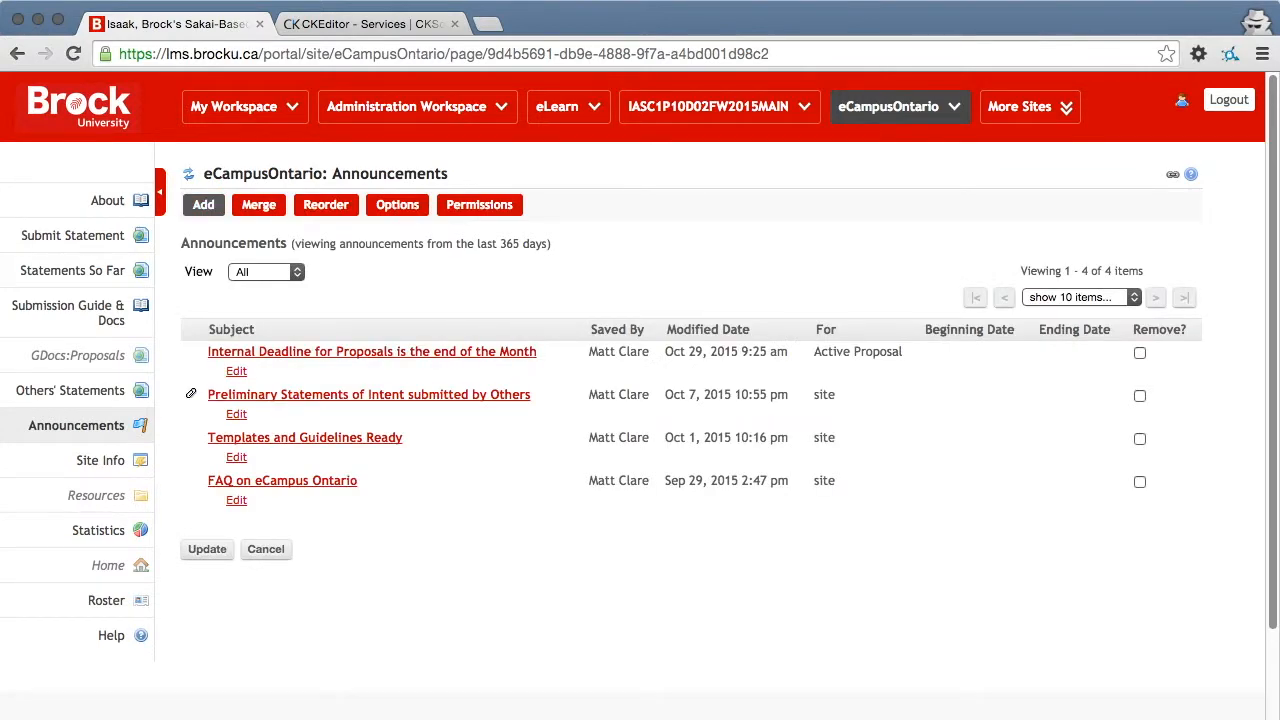
pyautogui.click(203, 204)
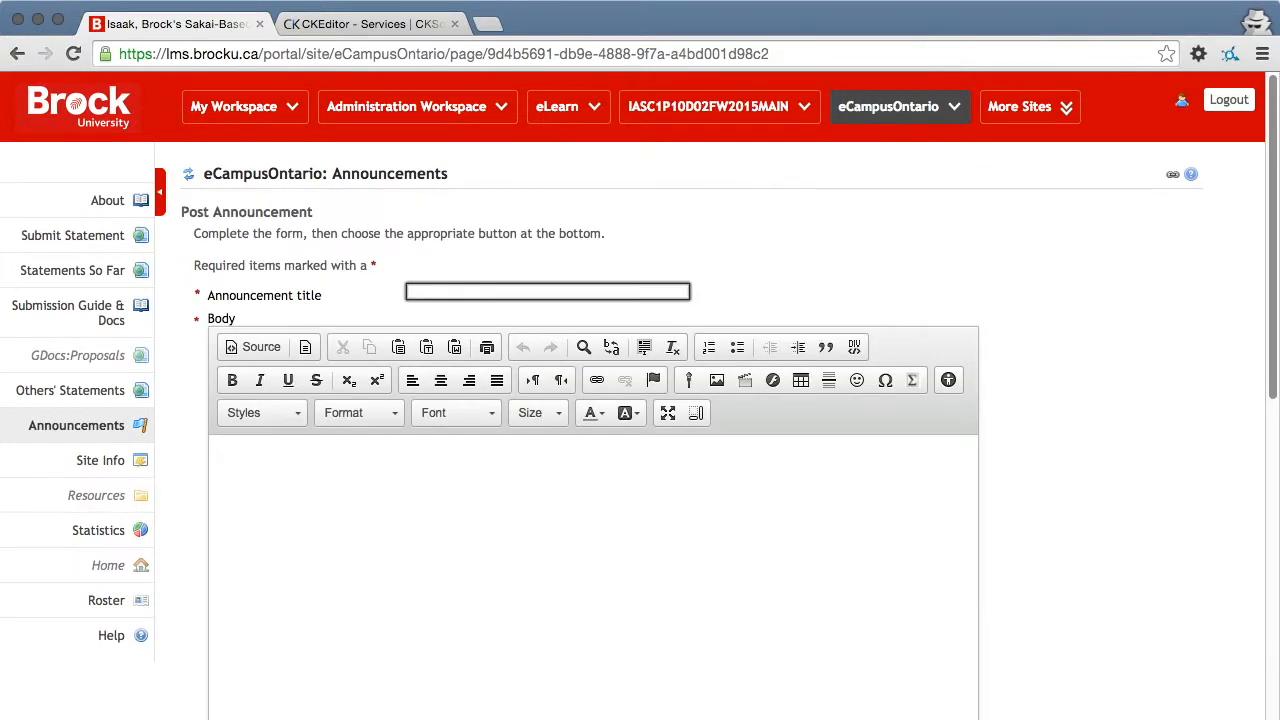
pyautogui.click(948, 379)
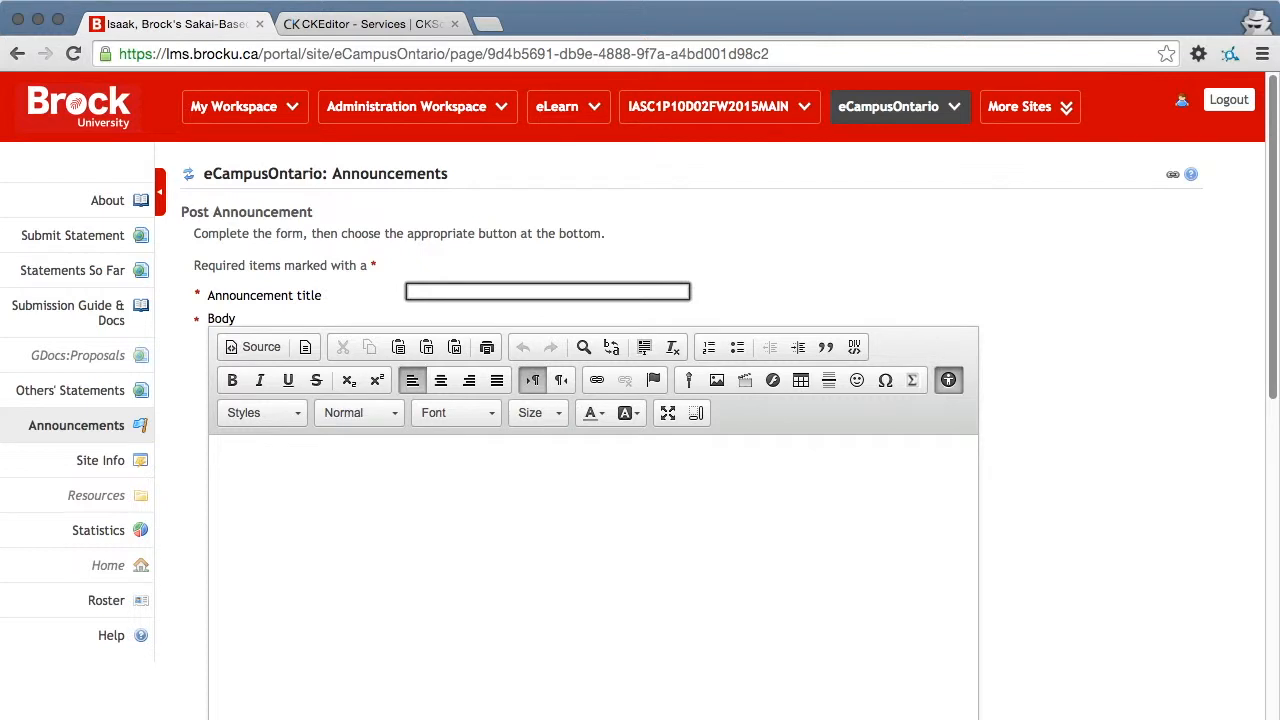
pyautogui.press('Return')
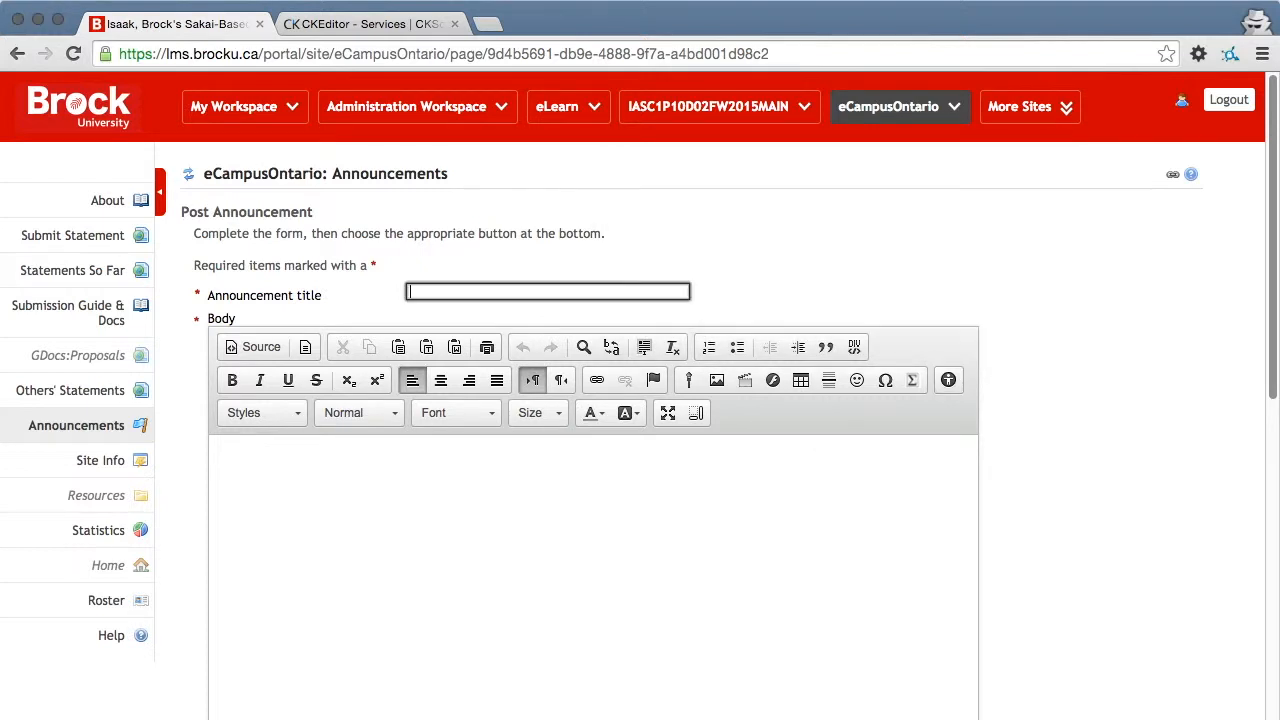